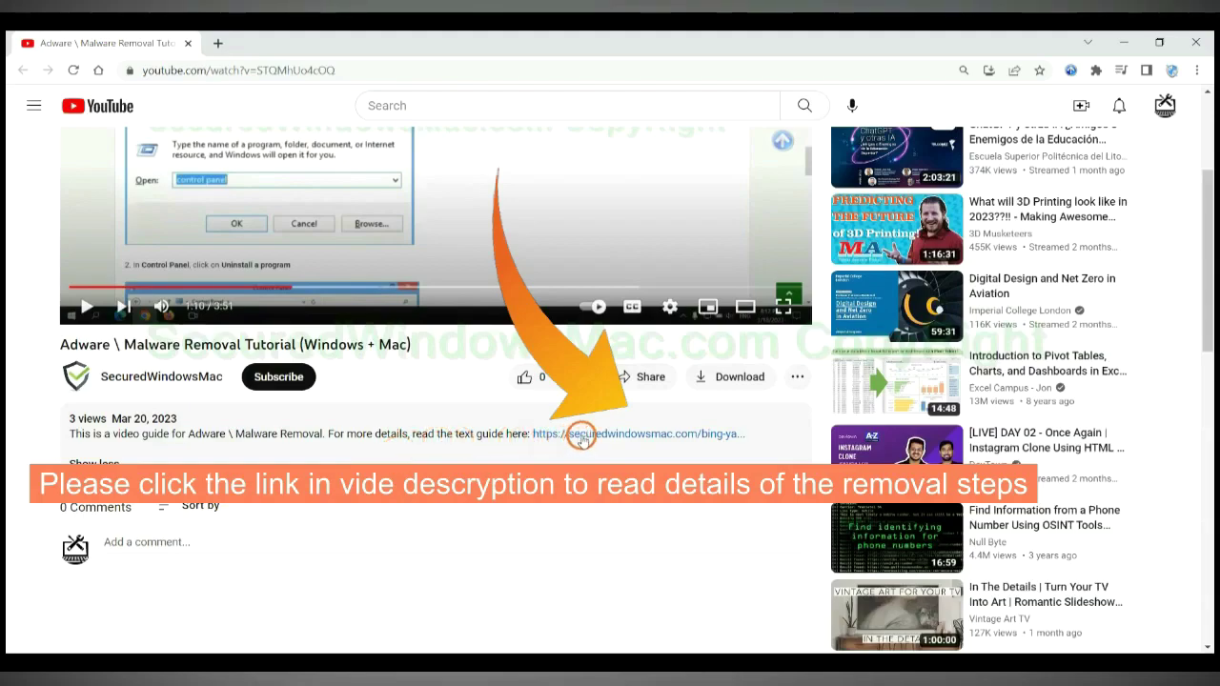
# Open the text guide linked in the video description and find its Instant Automatic Removal section
pyautogui.click(581, 436)
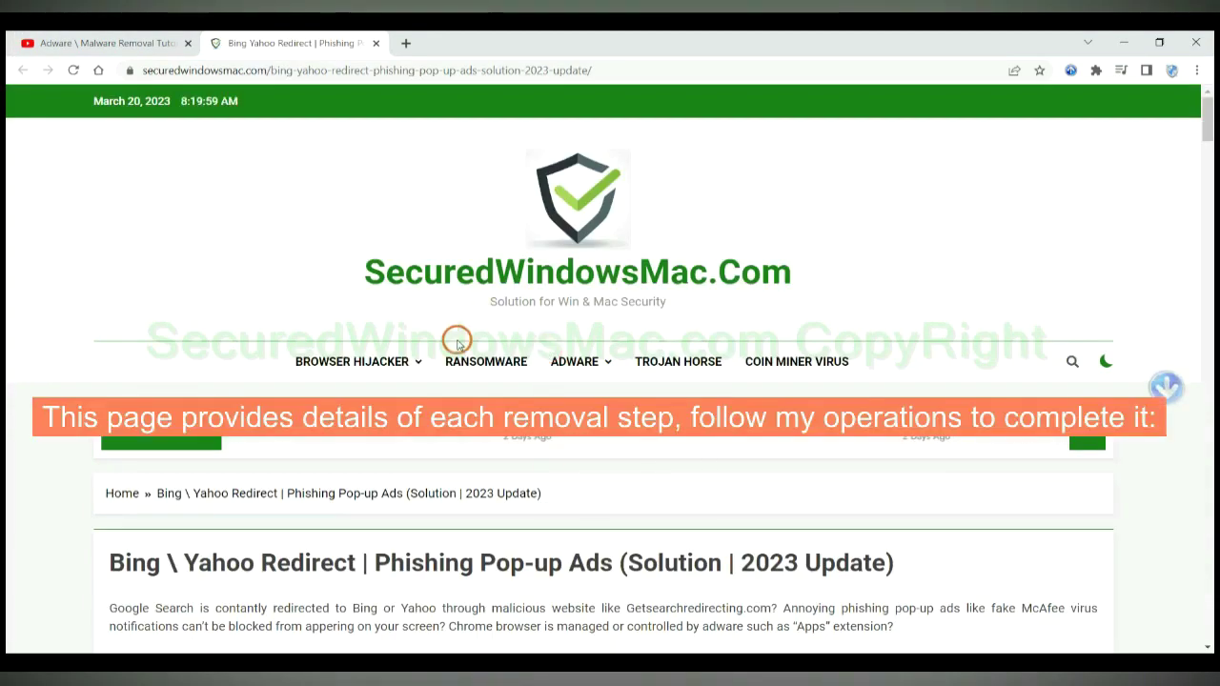
pyautogui.scroll(-15, 864, 288)
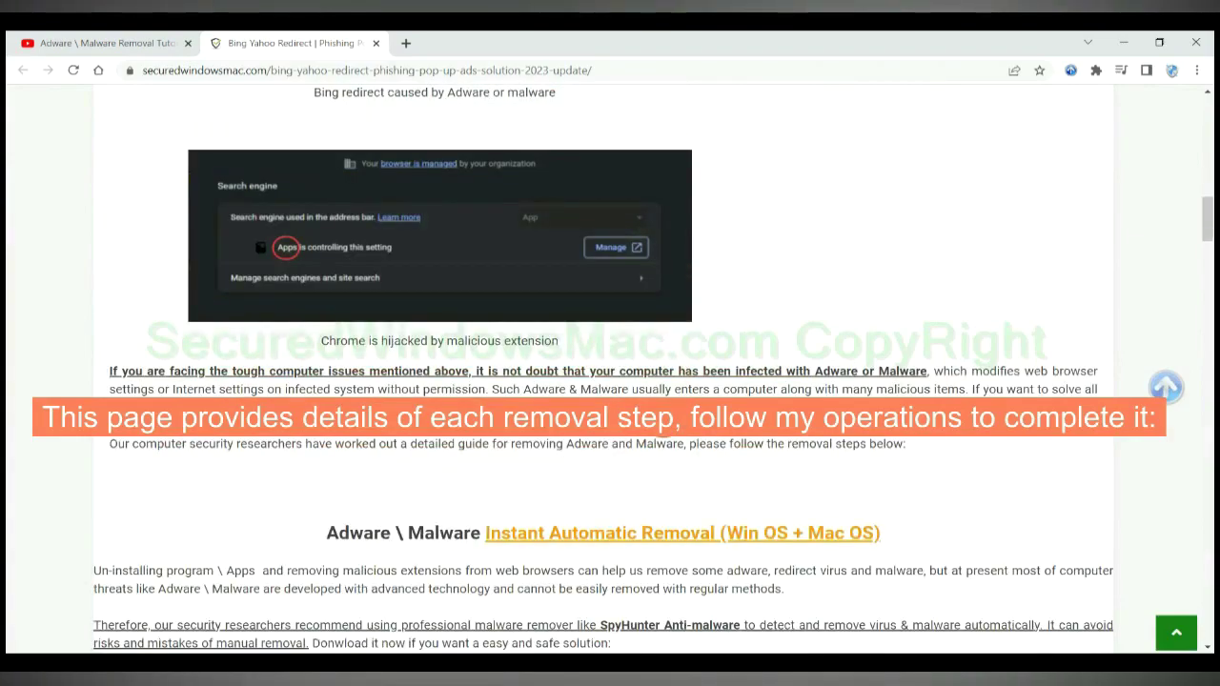
pyautogui.scroll(-3, 667, 426)
pyautogui.scroll(-1, 661, 420)
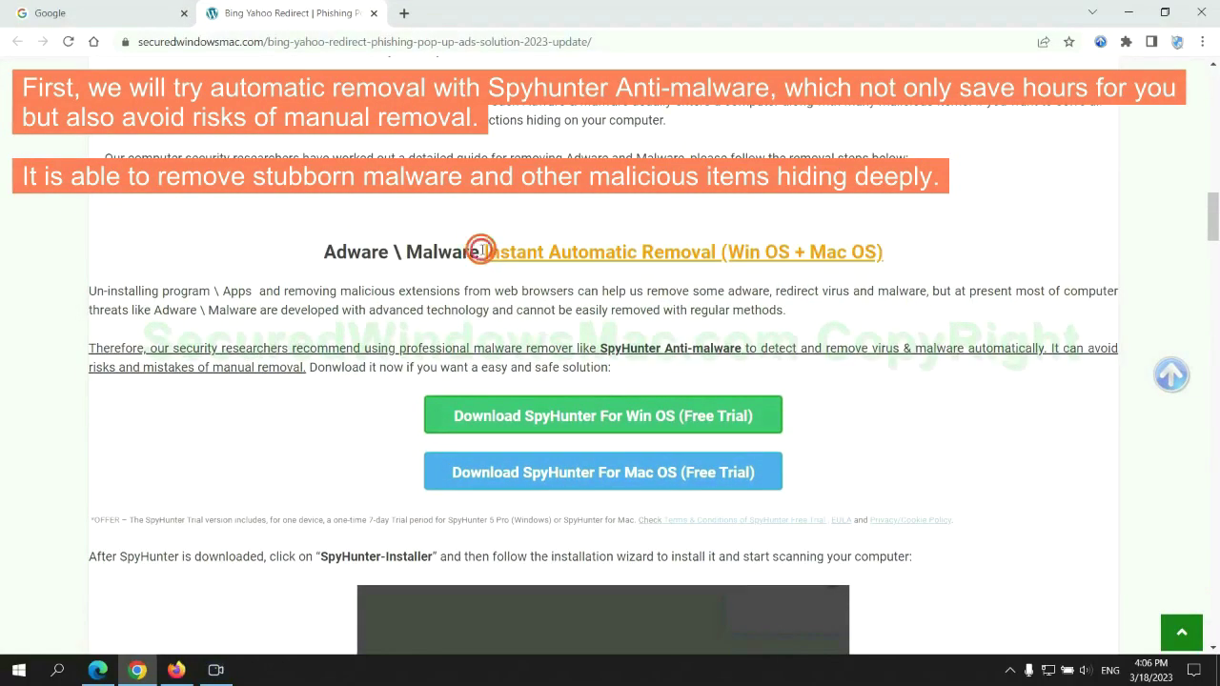
pyautogui.moveTo(482, 250); pyautogui.dragTo(715, 252)
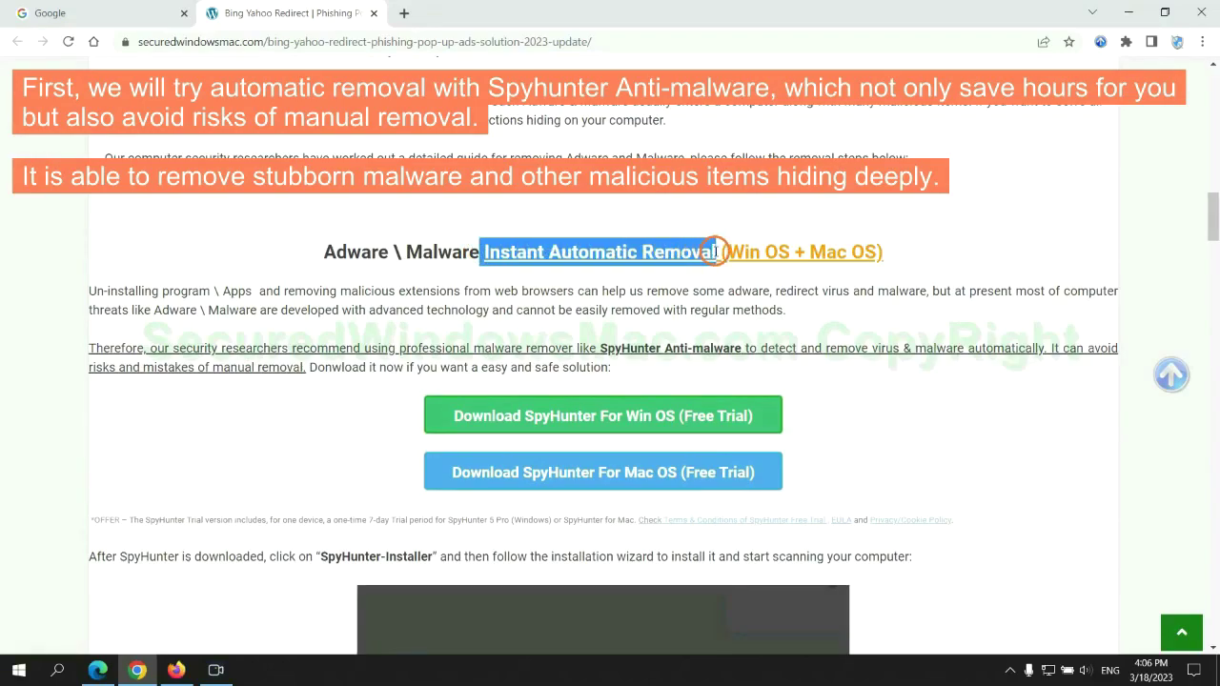
pyautogui.click(611, 213)
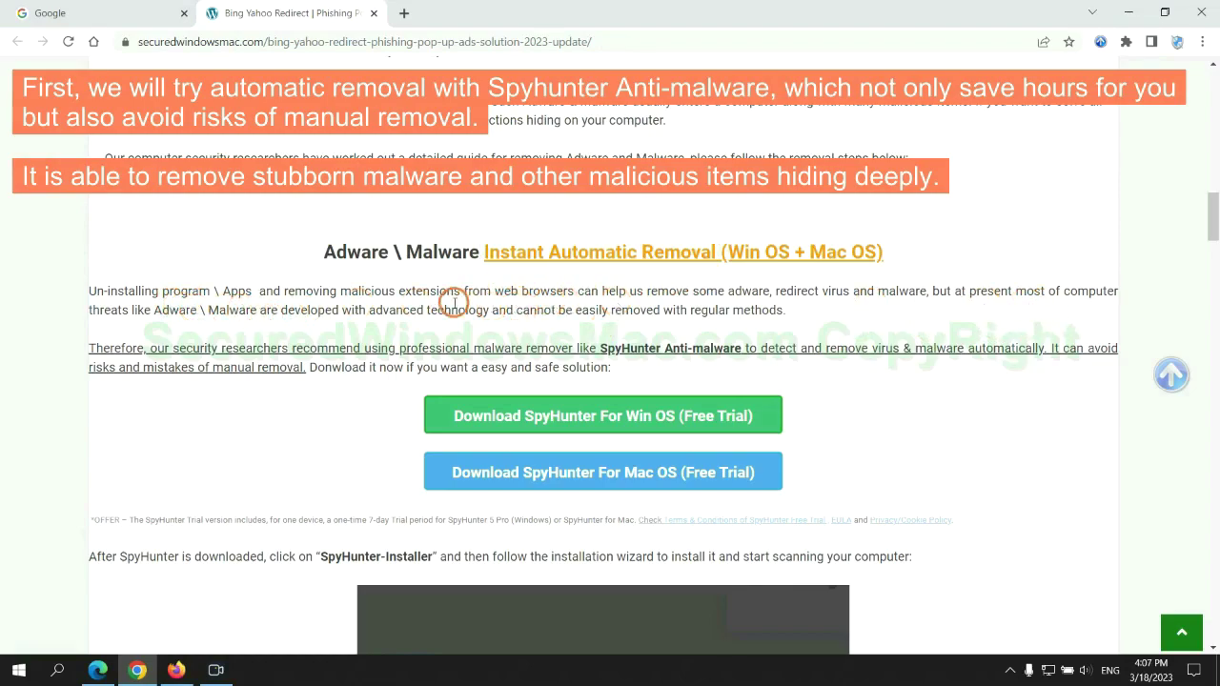
# Download the SpyHunter free trial for Win OS and keep the installer file despite the browser's warning
pyautogui.scroll(-1, 606, 351)
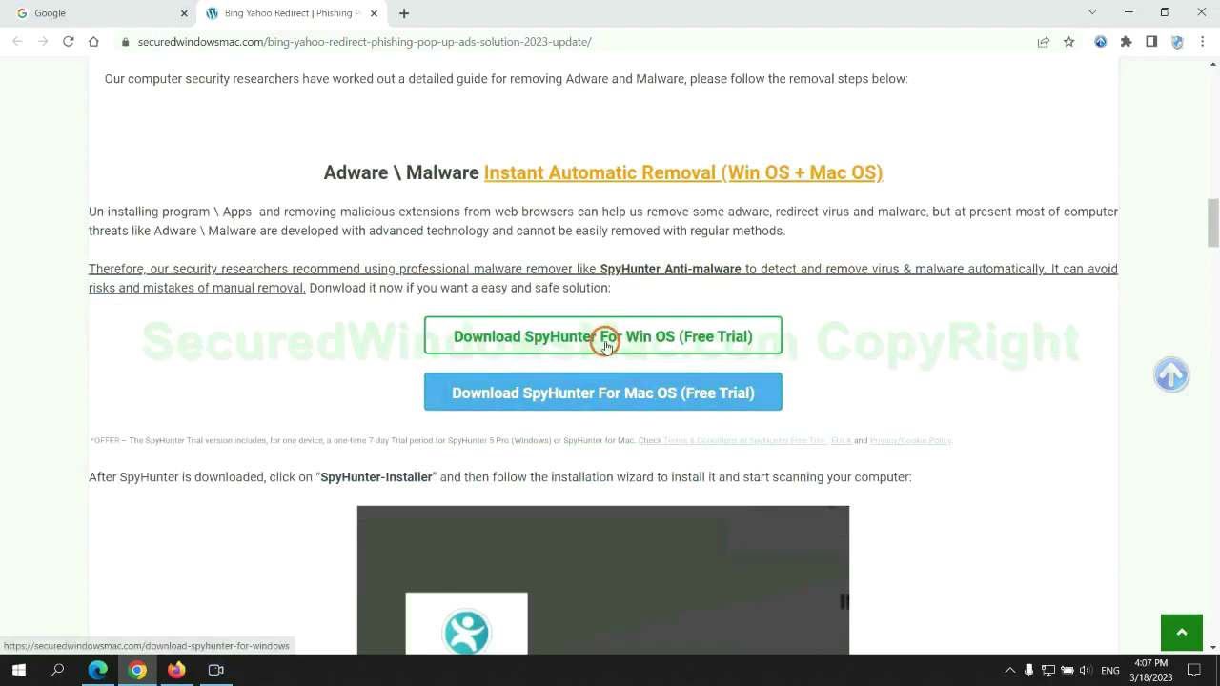
pyautogui.scroll(-2, 617, 386)
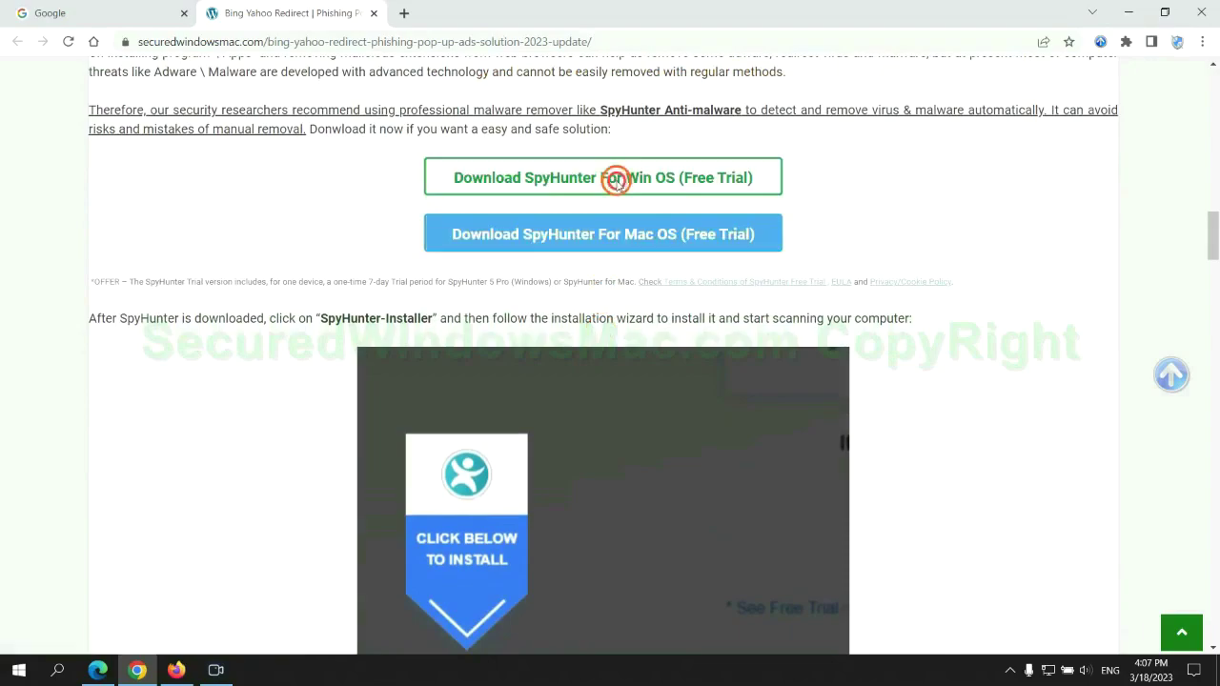
pyautogui.click(616, 180)
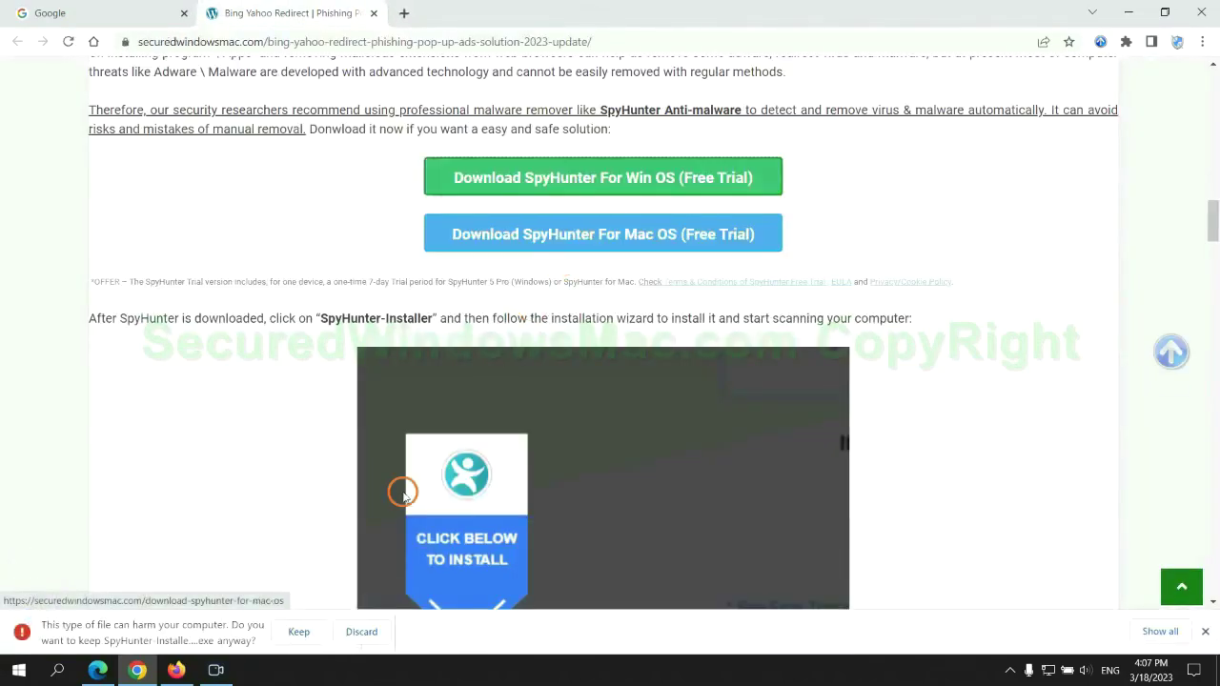
pyautogui.click(298, 632)
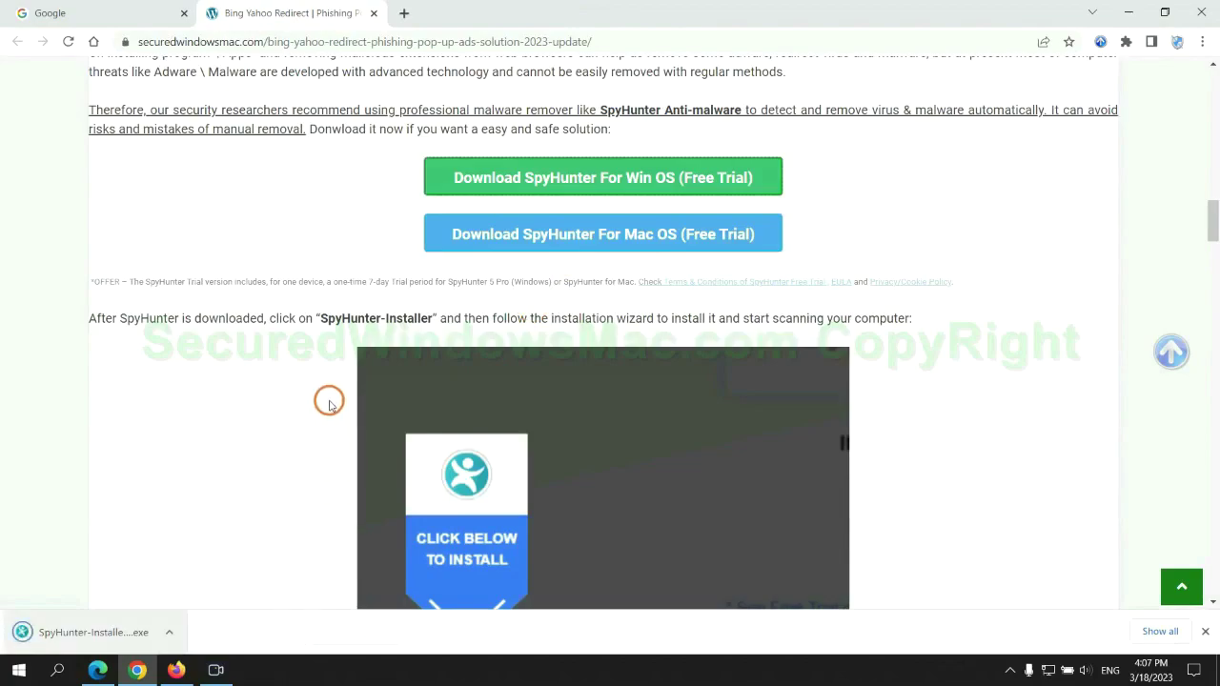
# Run the downloaded SpyHunter installer and accept the EULA and Privacy Policy
pyautogui.click(116, 632)
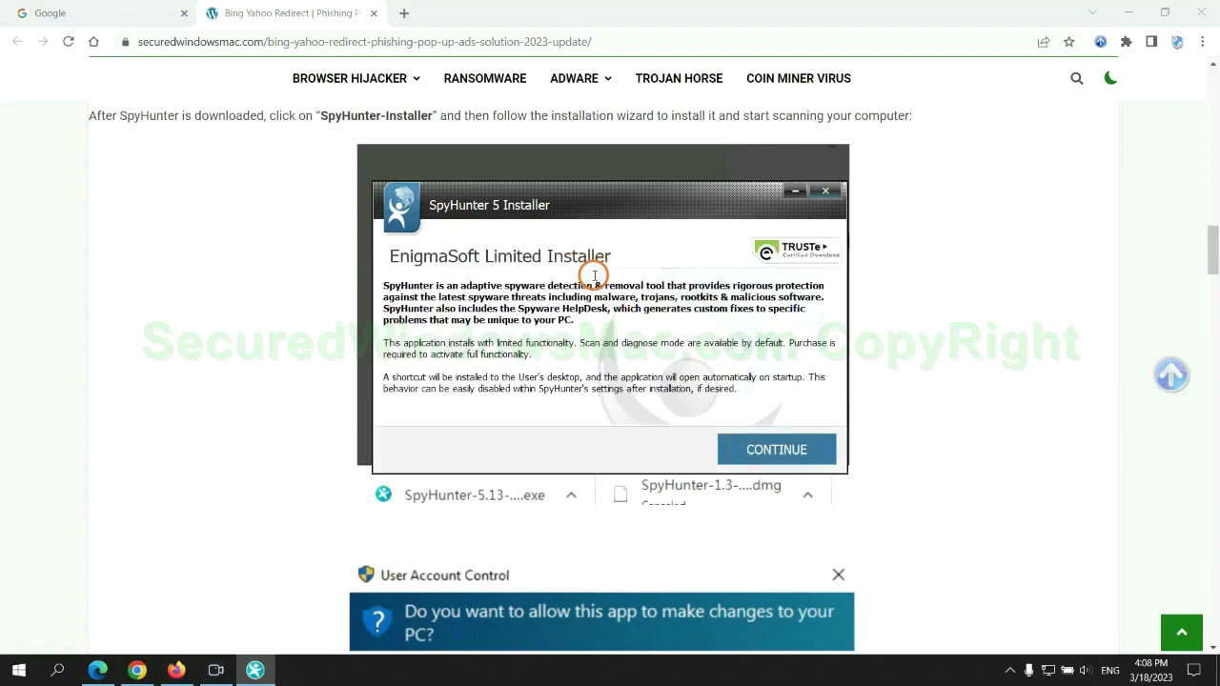
pyautogui.click(801, 444)
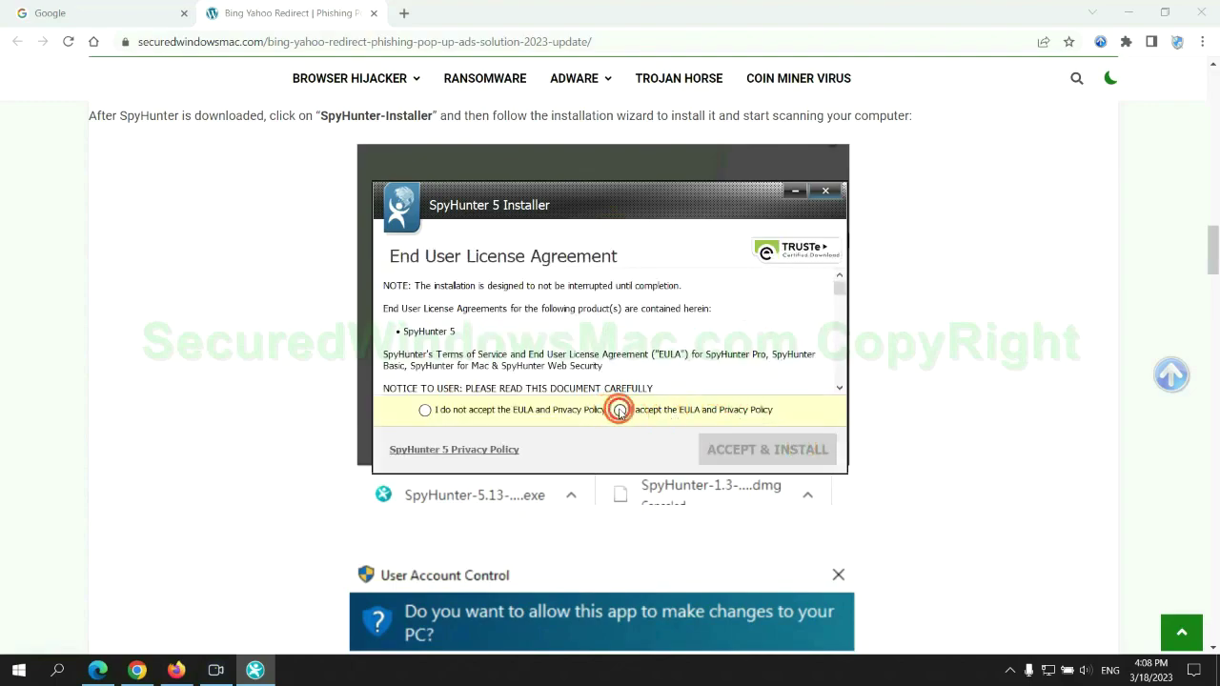
pyautogui.click(618, 410)
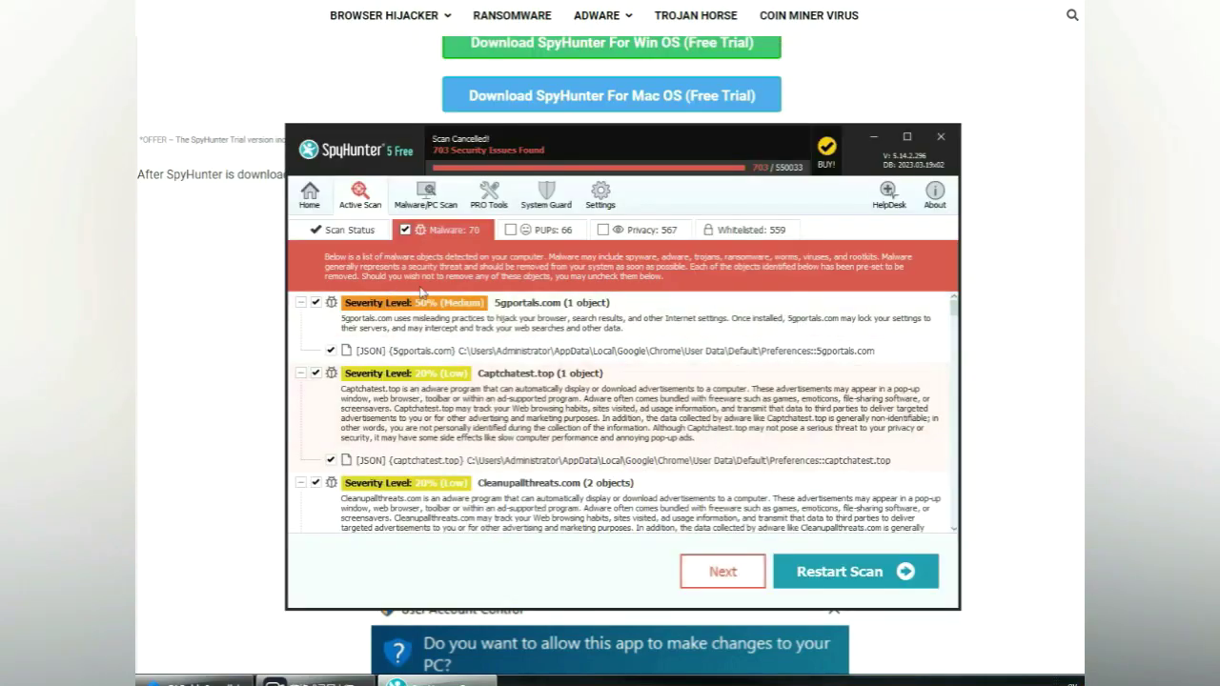
# Proceed to removal of the detected malware in SpyHunter and choose the 7-day free trial
pyautogui.click(747, 576)
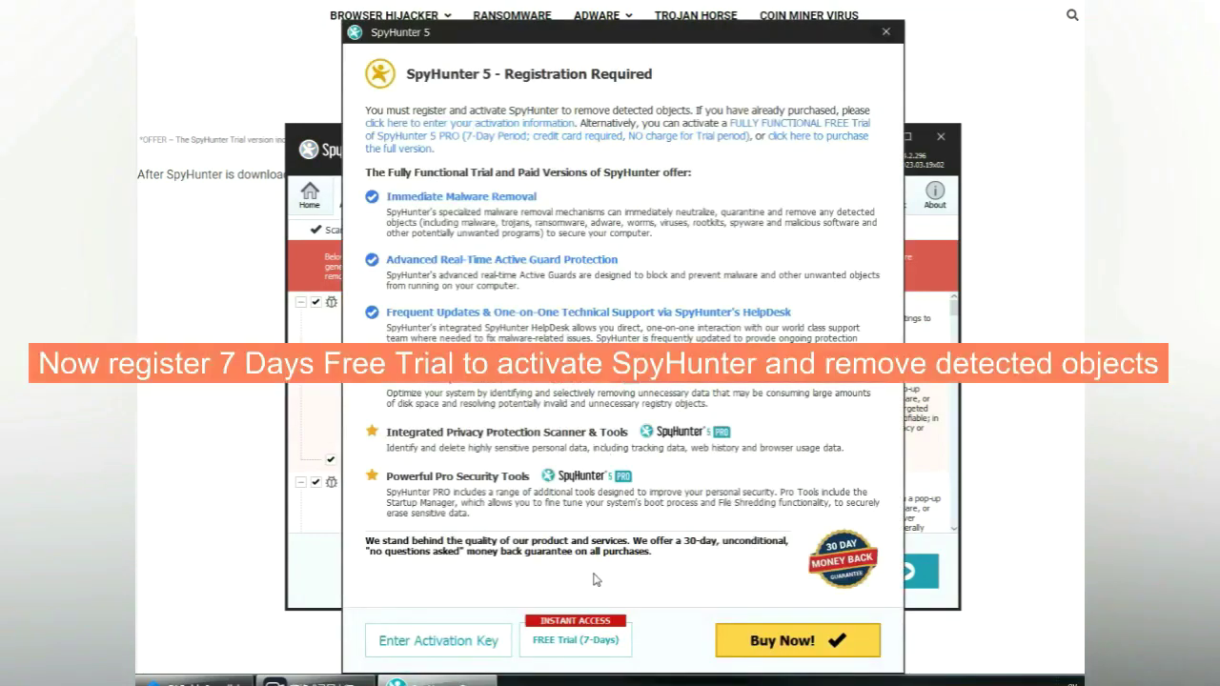
pyautogui.click(576, 641)
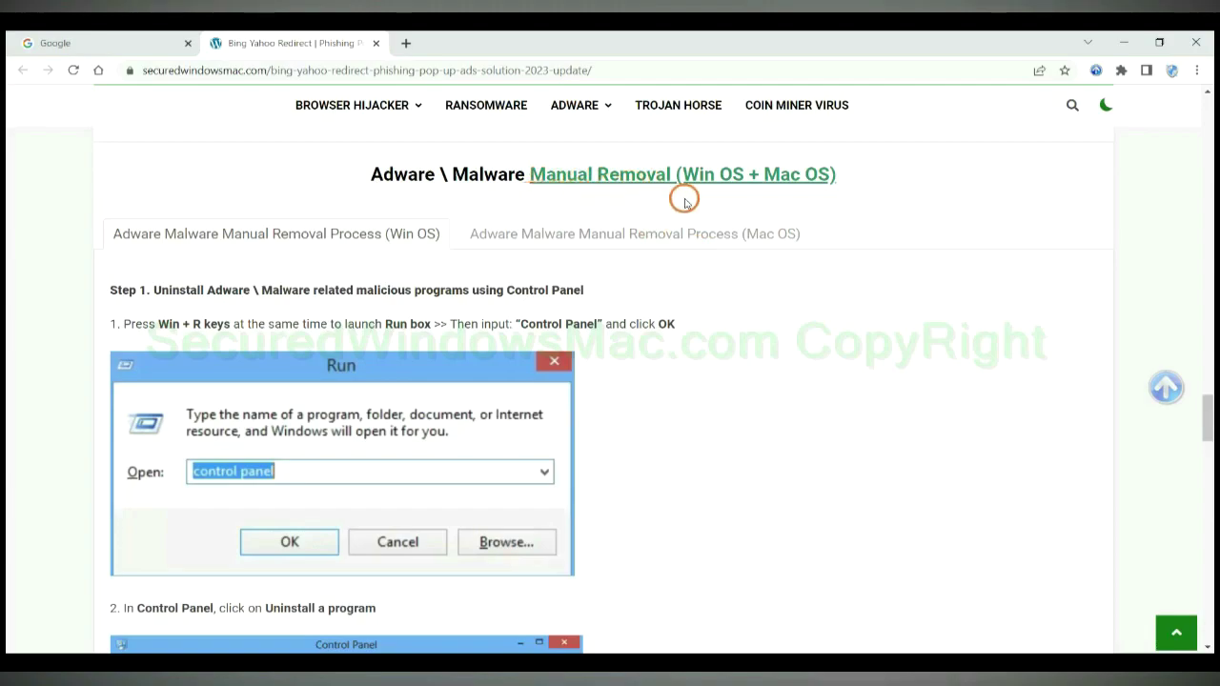
# Examine the guide's Manual Removal section for Win OS and Mac OS, including Step 1 on uninstalling malicious programs
pyautogui.moveTo(685, 176); pyautogui.dragTo(744, 174)
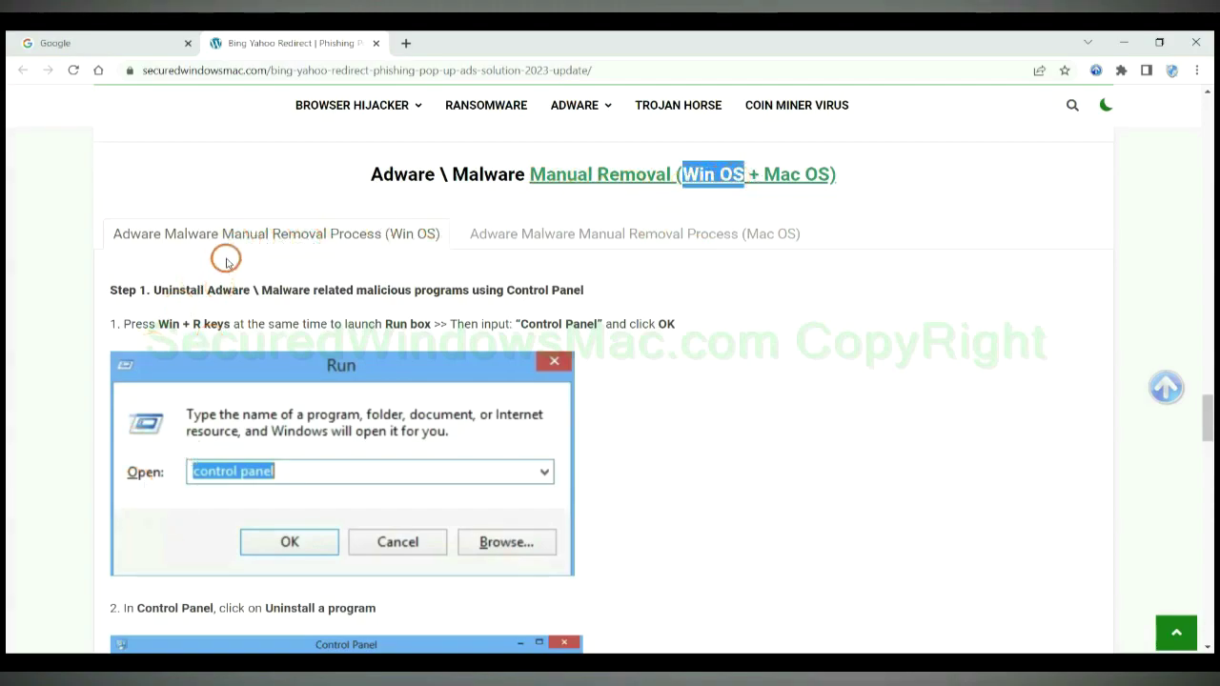
pyautogui.moveTo(763, 171); pyautogui.dragTo(818, 174)
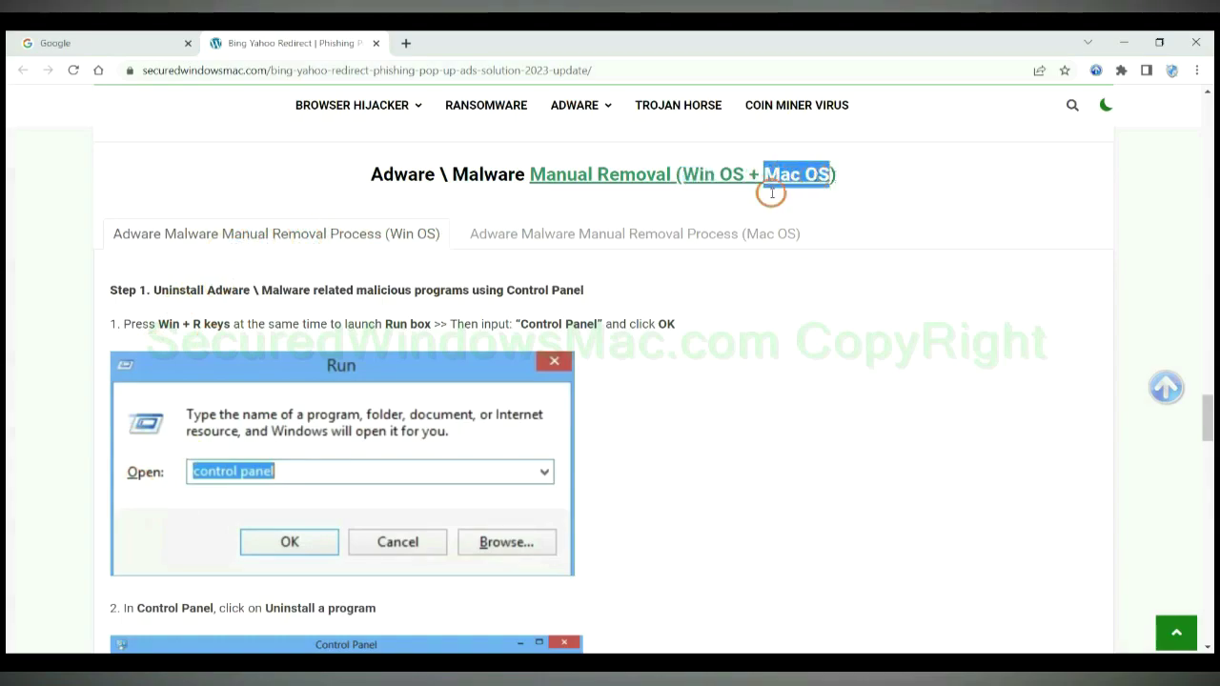
pyautogui.click(624, 233)
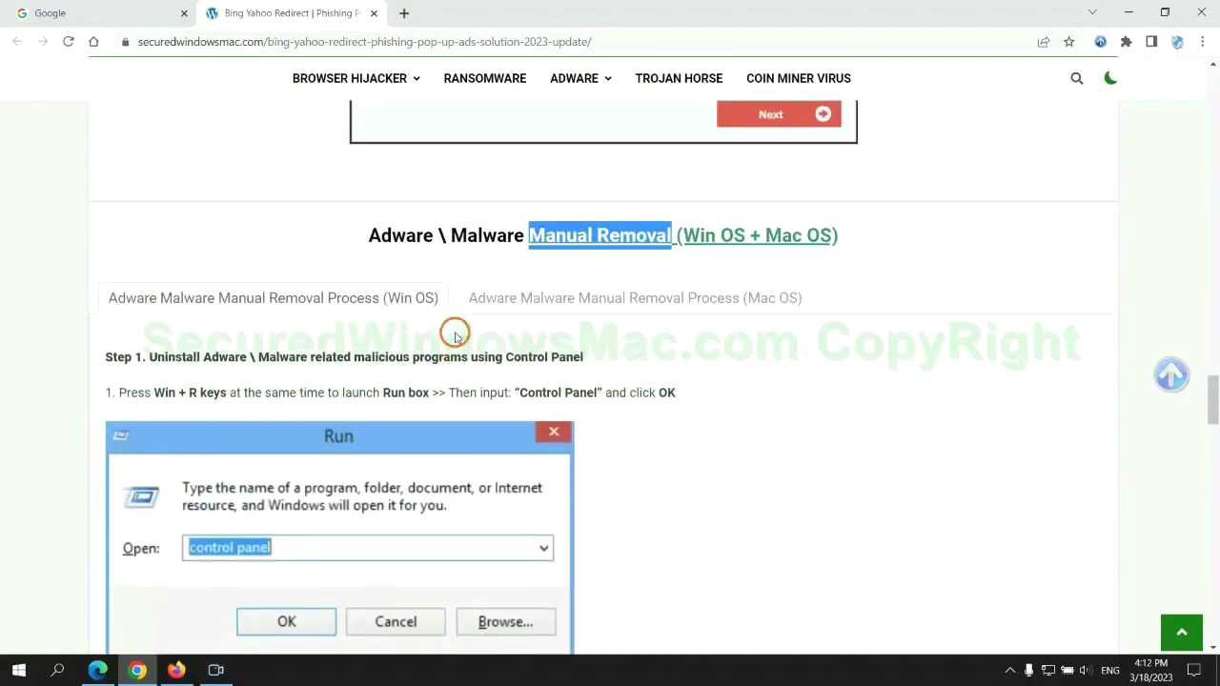
pyautogui.scroll(1, 456, 336)
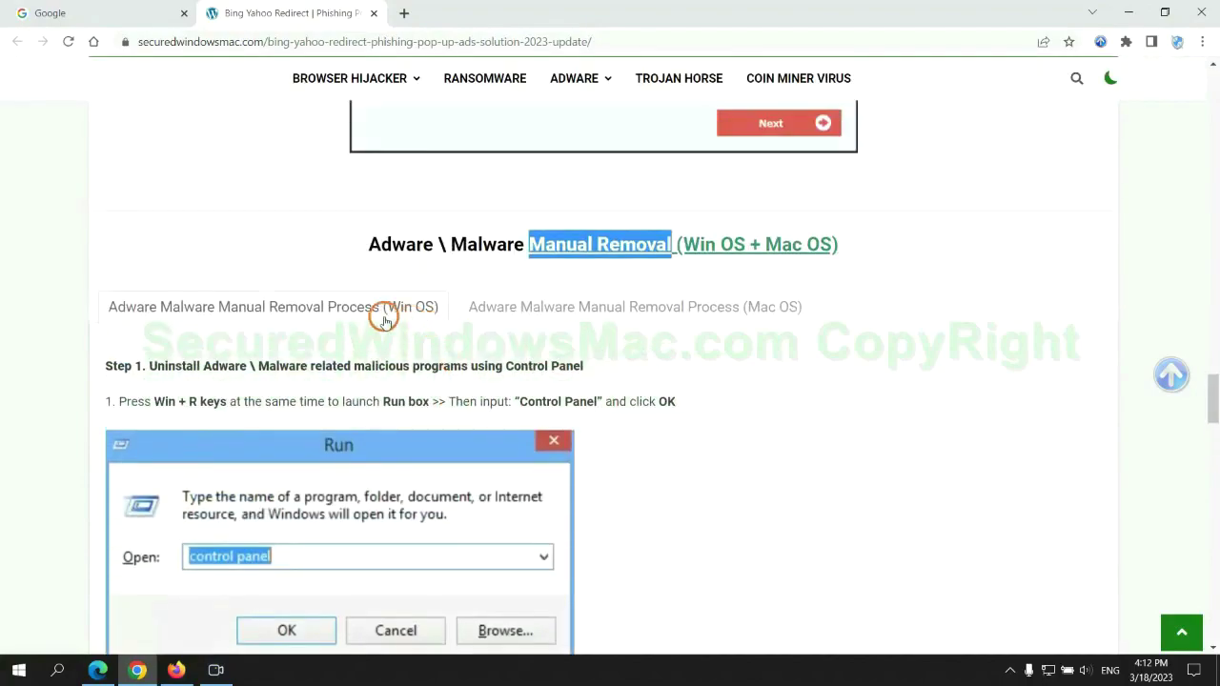
pyautogui.scroll(-2, 382, 310)
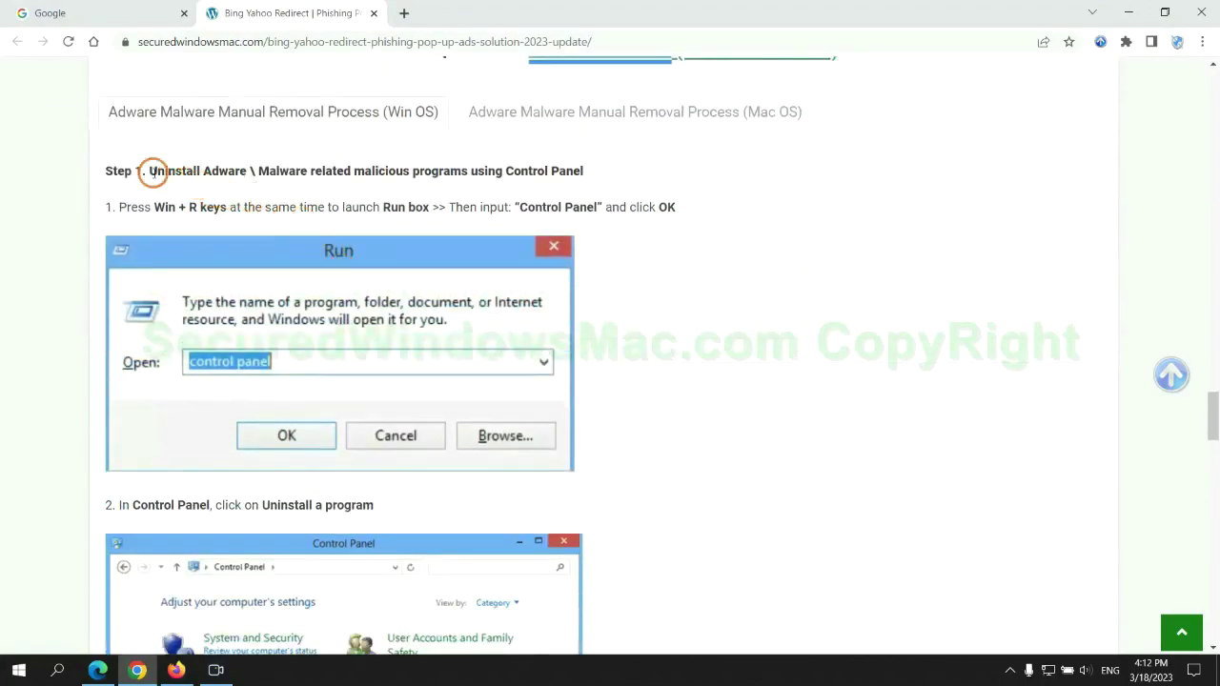
pyautogui.moveTo(151, 173); pyautogui.dragTo(464, 173)
pyautogui.click(809, 249)
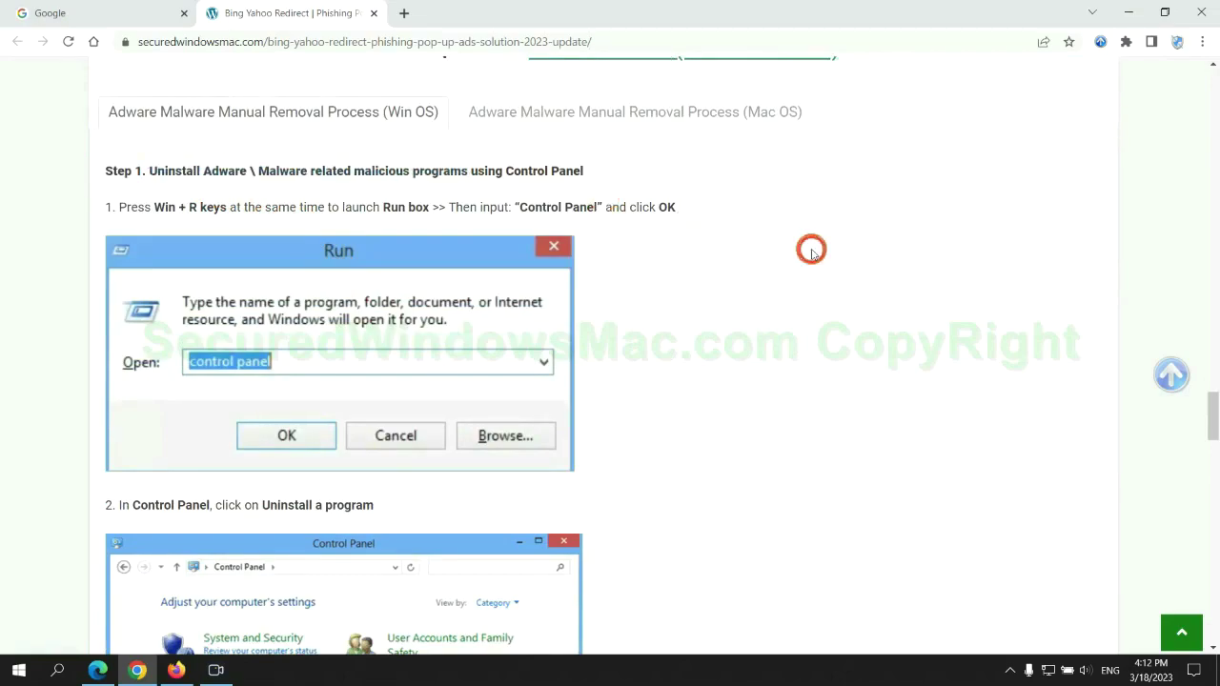
pyautogui.scroll(-2, 757, 248)
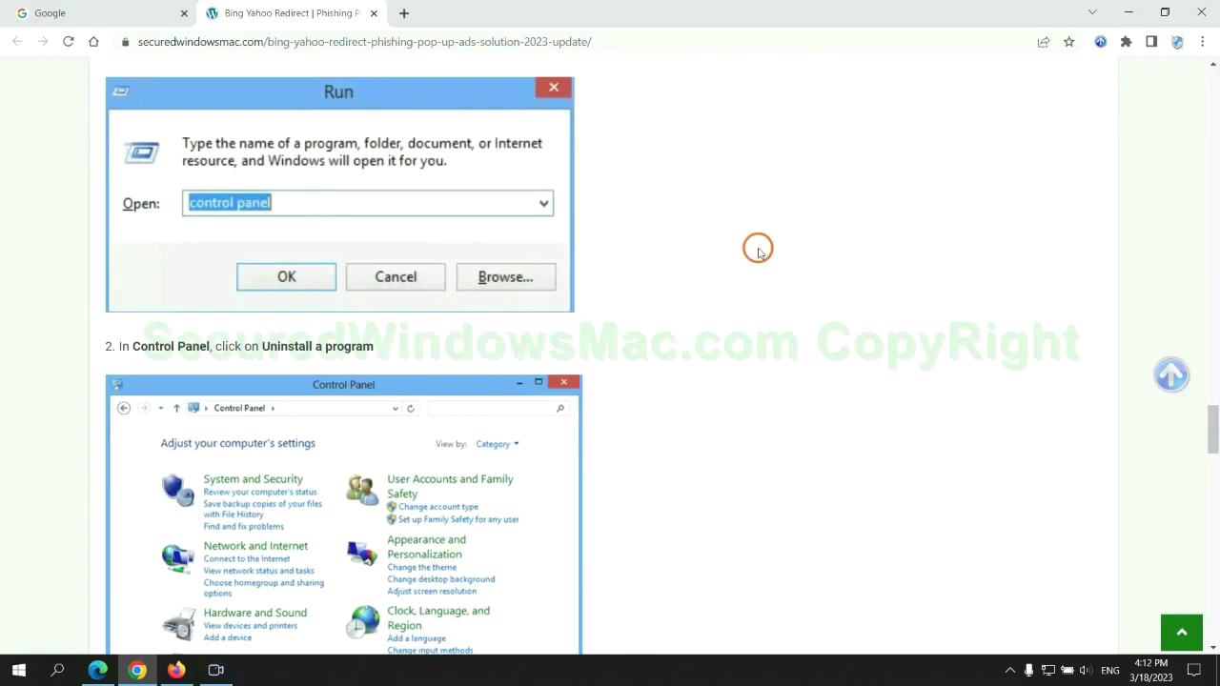
# Launch "control panel" from the Run dialog, bring up the Uninstall/Change option for Lantern in the installed programs, and close the window
pyautogui.press('super+r')
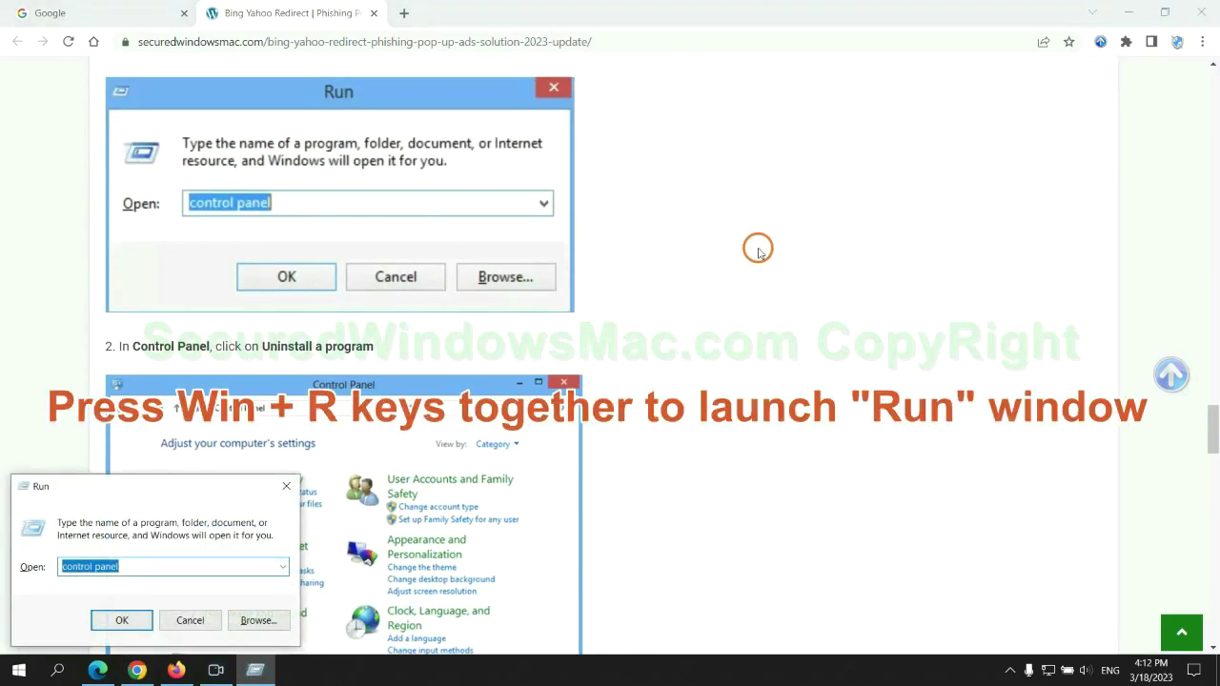
pyautogui.write('control')
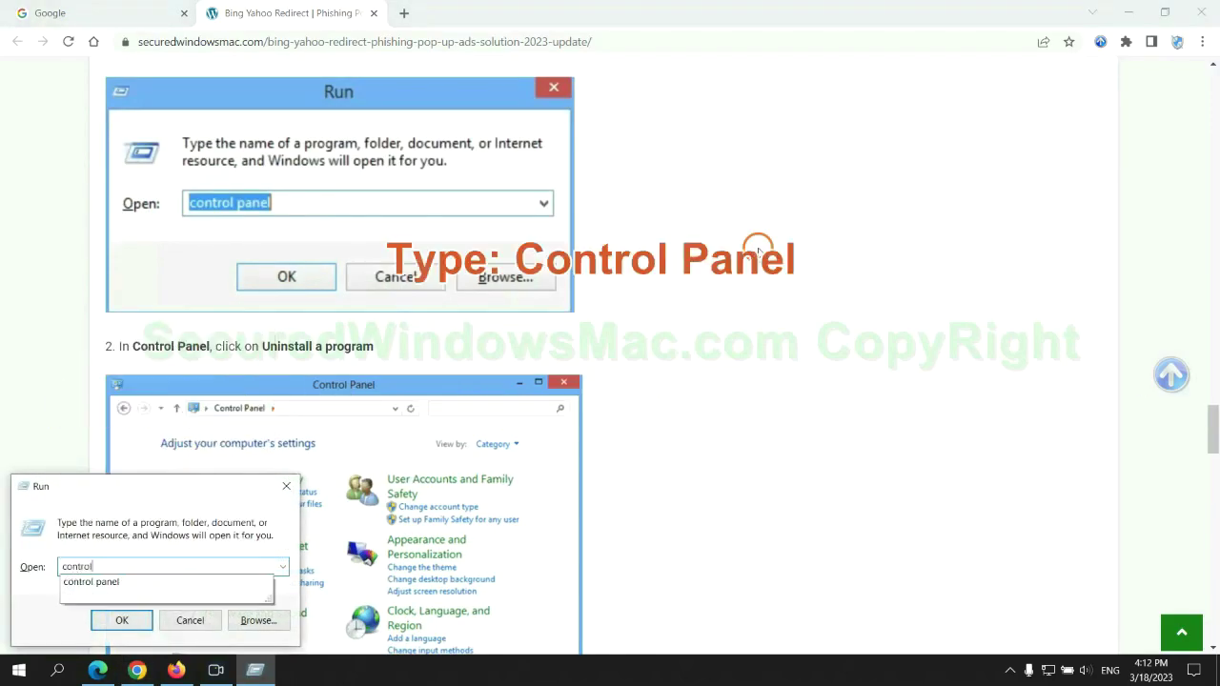
pyautogui.write(' panel')
pyautogui.press('Return')
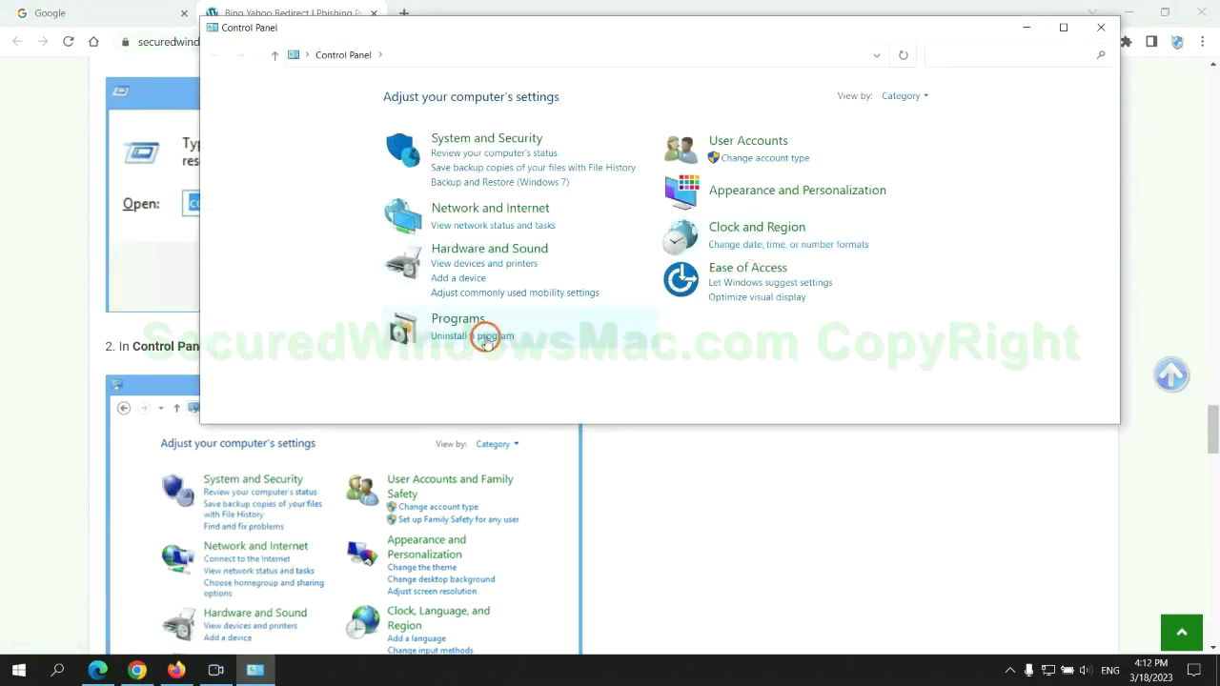
pyautogui.click(485, 335)
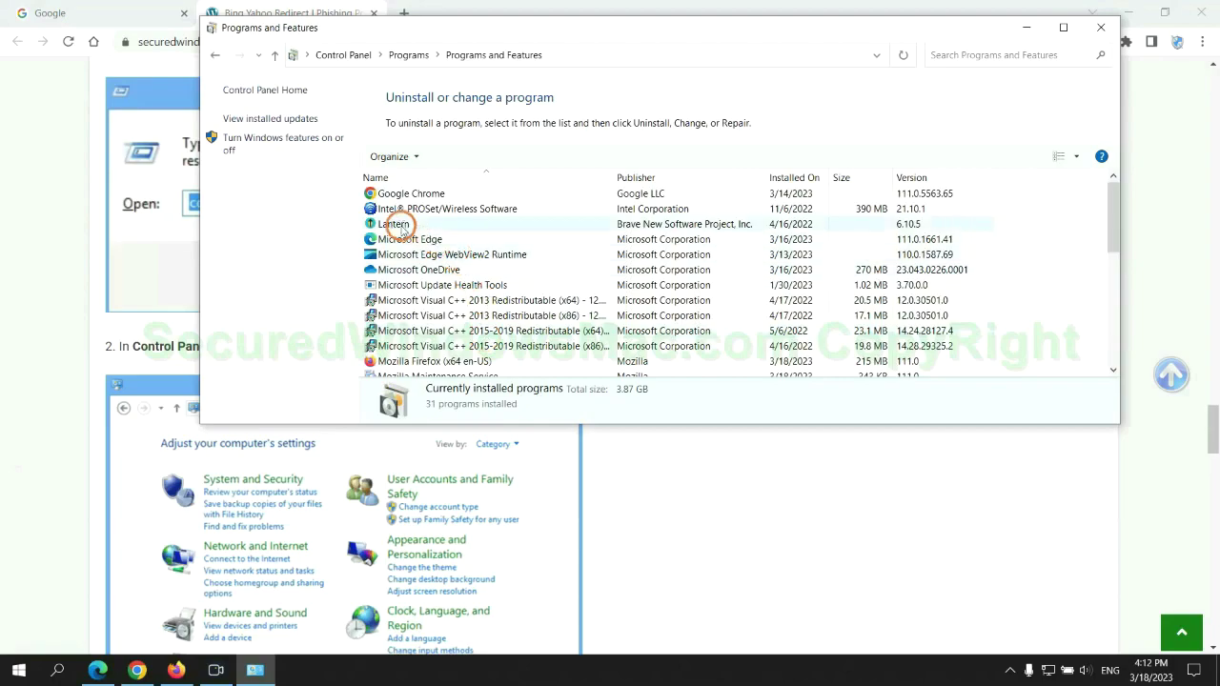
pyautogui.rightClick(403, 226)
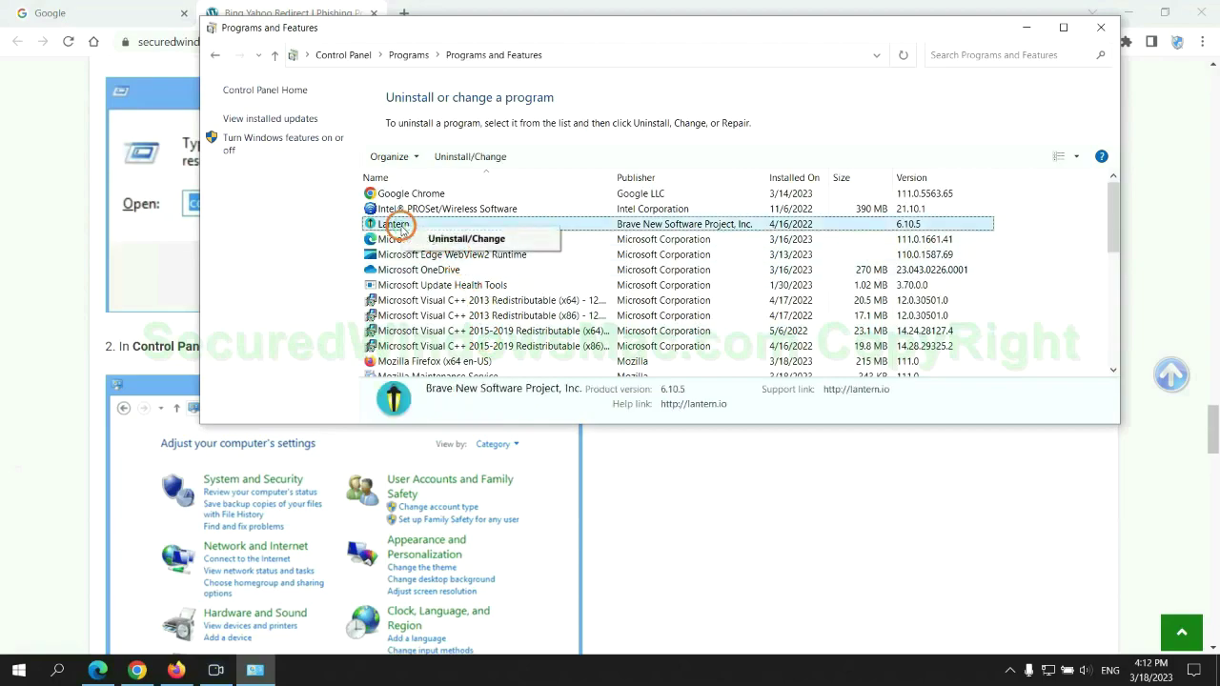
pyautogui.click(1101, 27)
# Find Step 2 of the guide, on removing malicious extensions from Microsoft Edge, Chrome, Firefox and IE
pyautogui.scroll(-6, 360, 408)
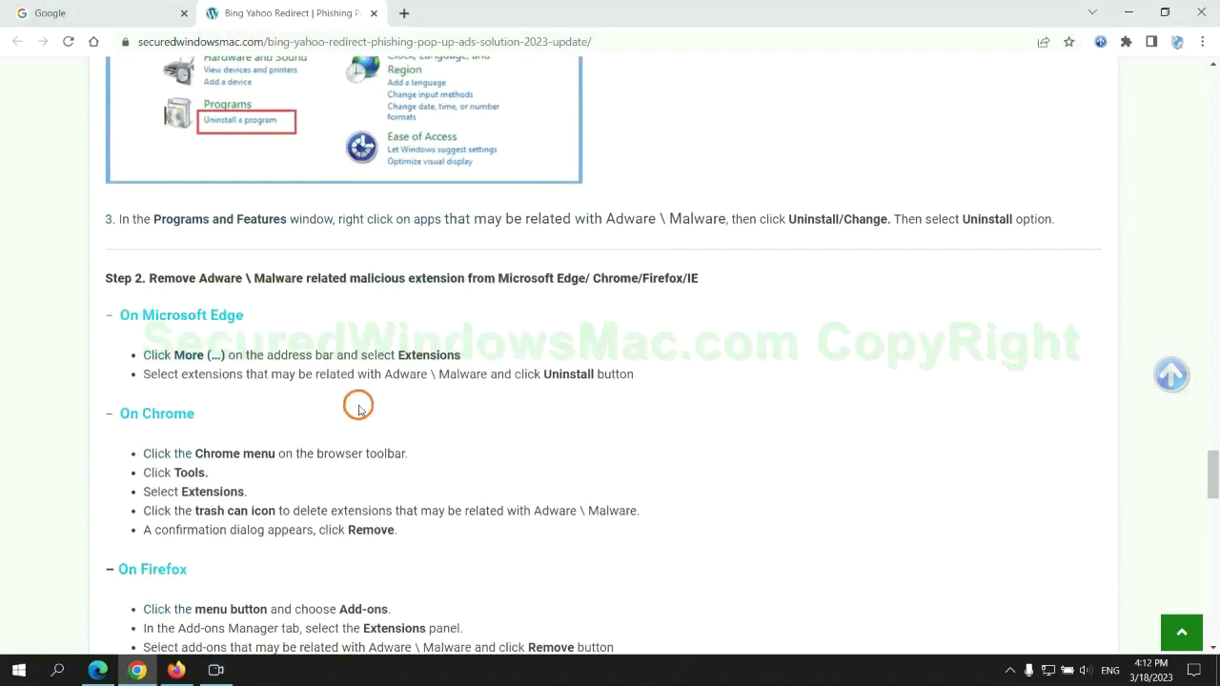
pyautogui.moveTo(349, 281); pyautogui.dragTo(475, 283)
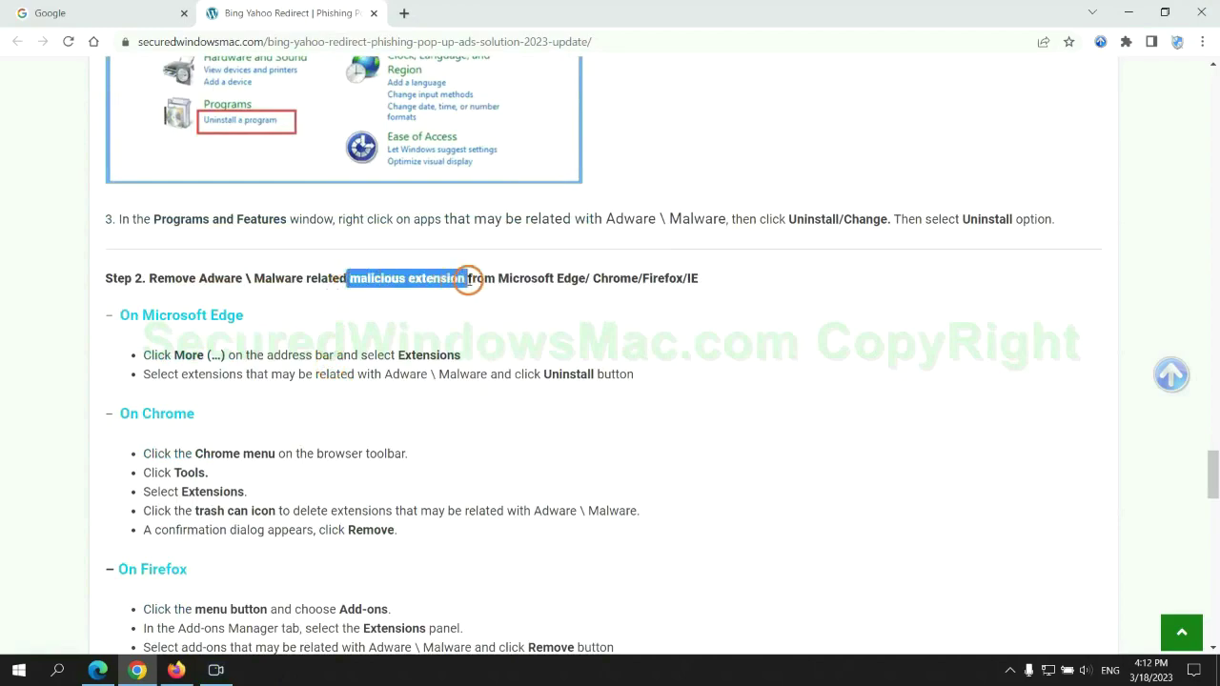
pyautogui.click(489, 305)
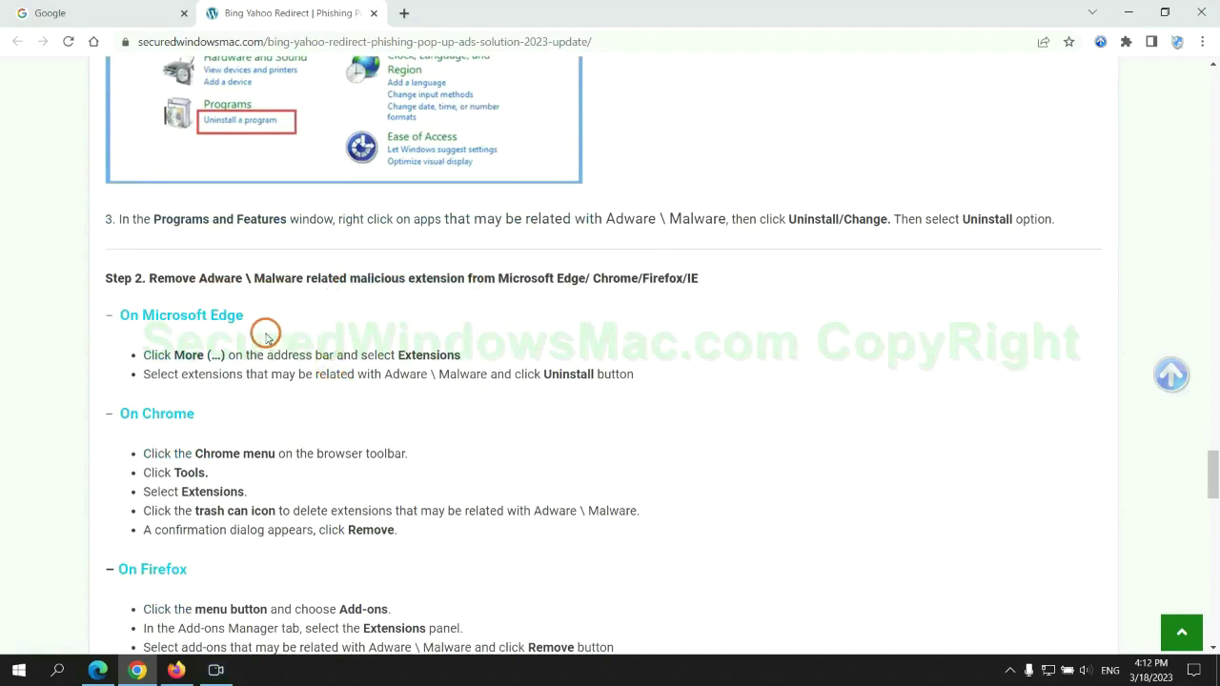
# Switch to Microsoft Edge, remove the McAfee WebAdvisor extension and close the extensions page
pyautogui.click(105, 667)
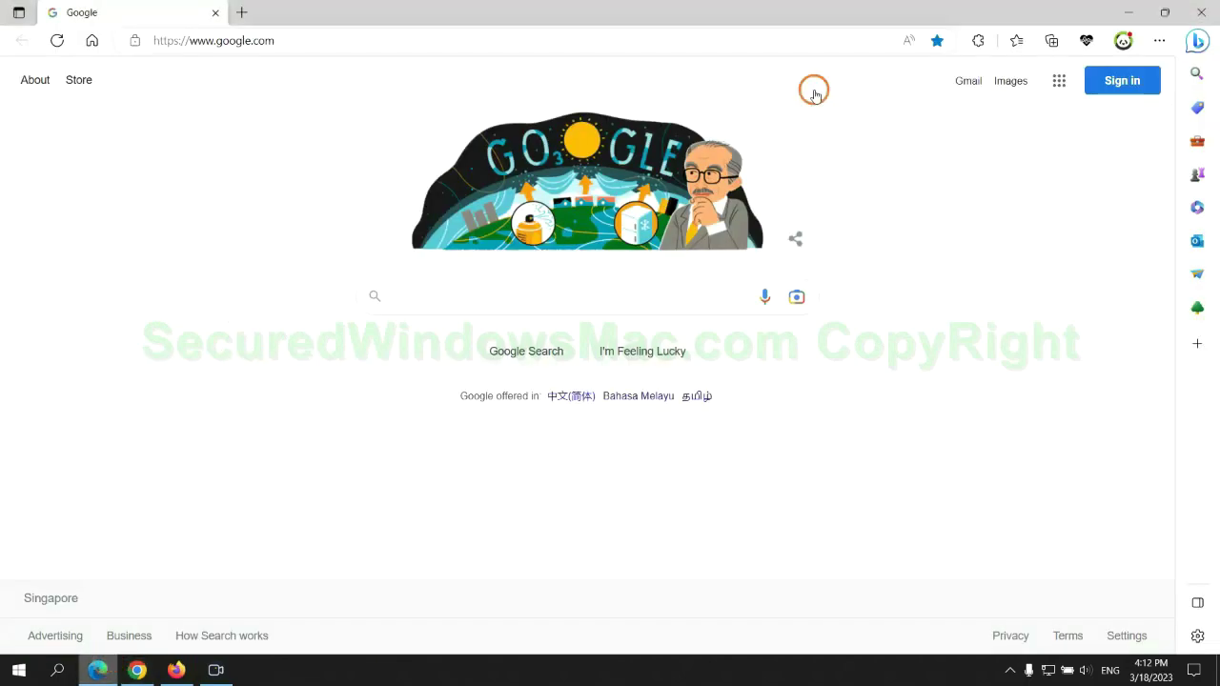
pyautogui.click(1011, 43)
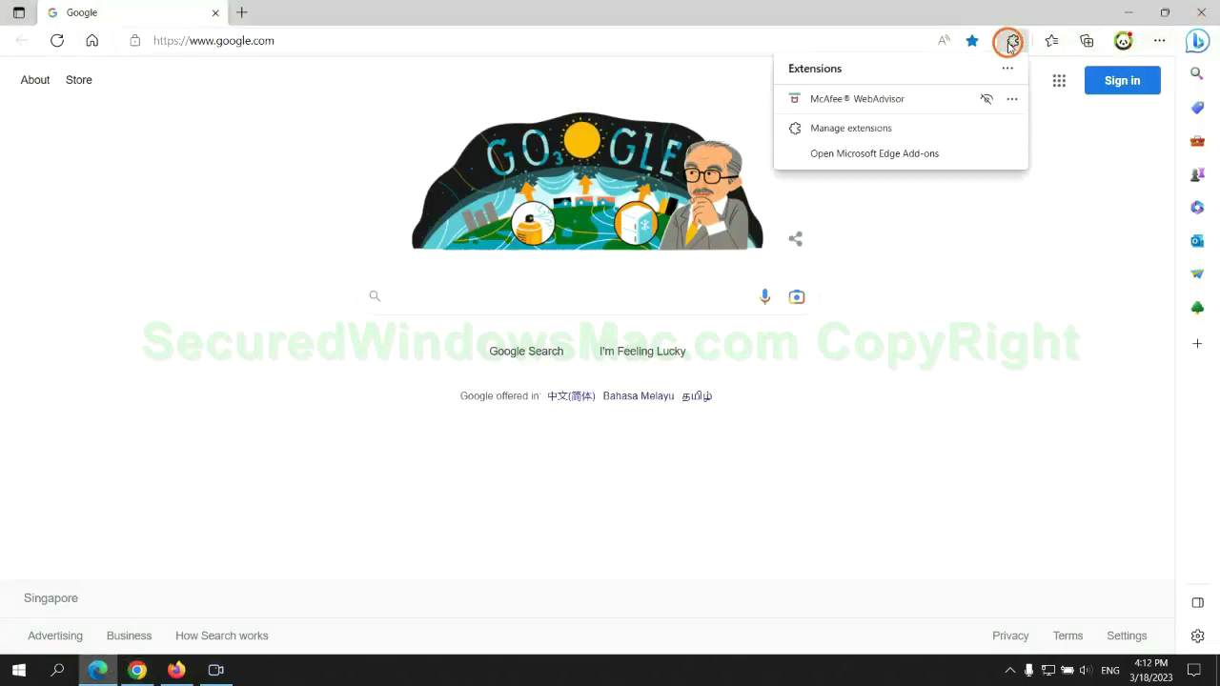
pyautogui.click(845, 127)
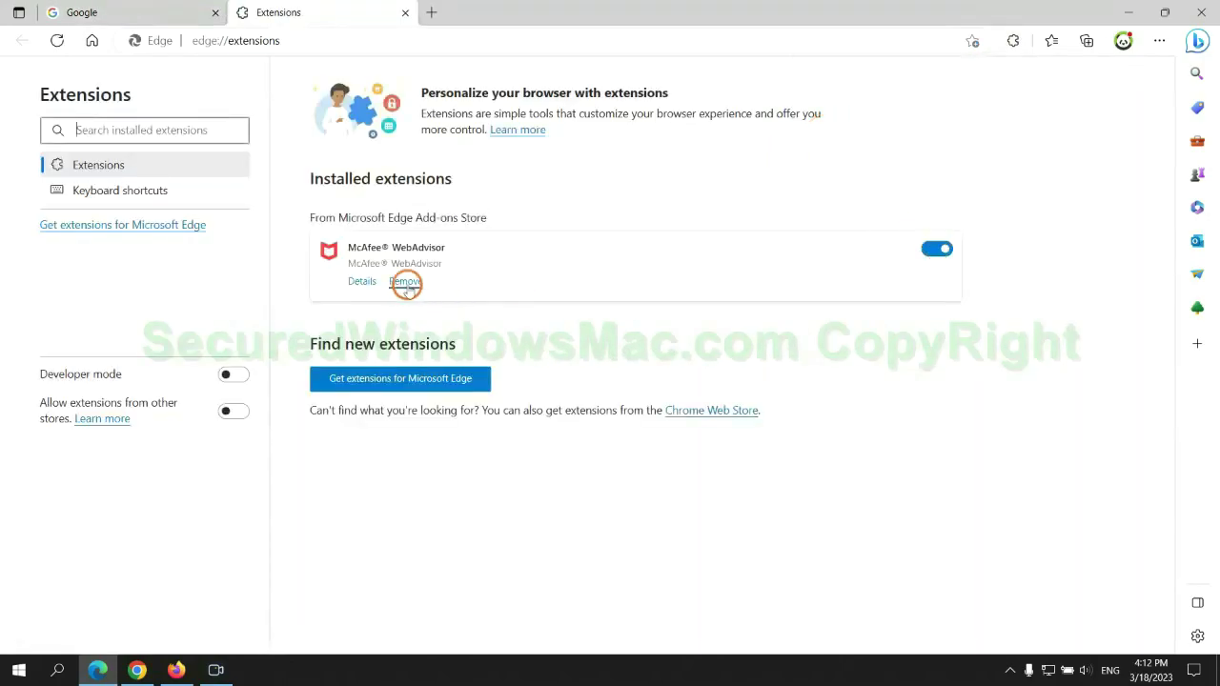
pyautogui.click(406, 282)
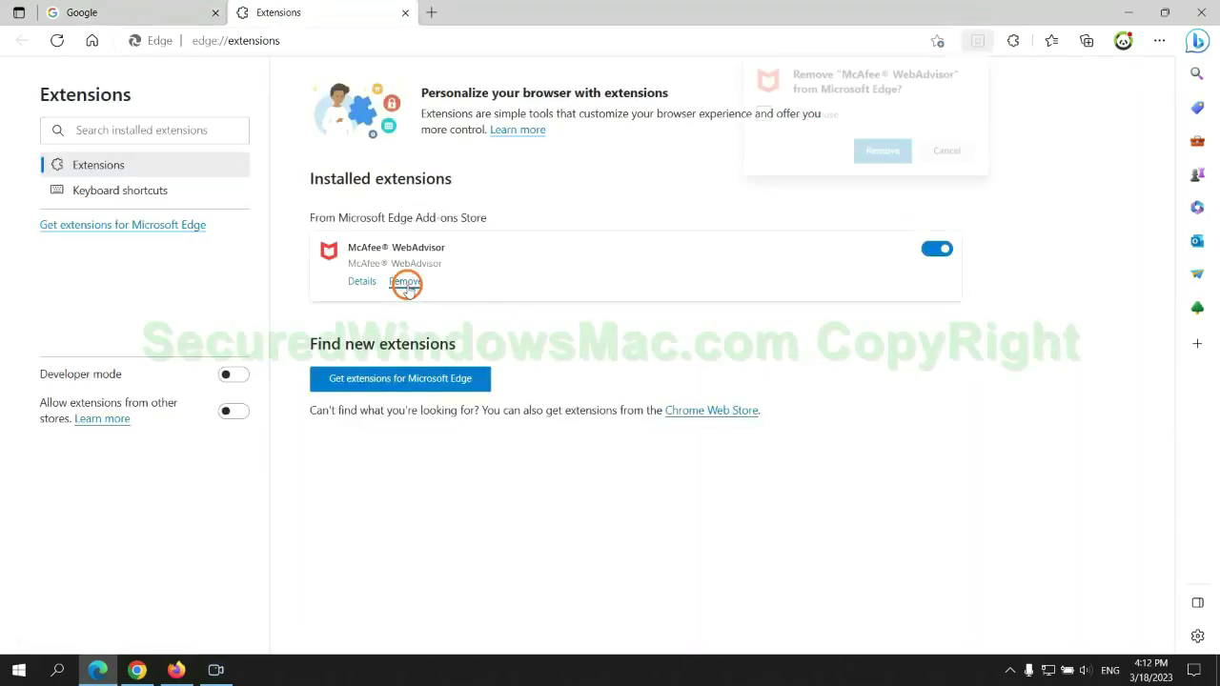
pyautogui.click(877, 152)
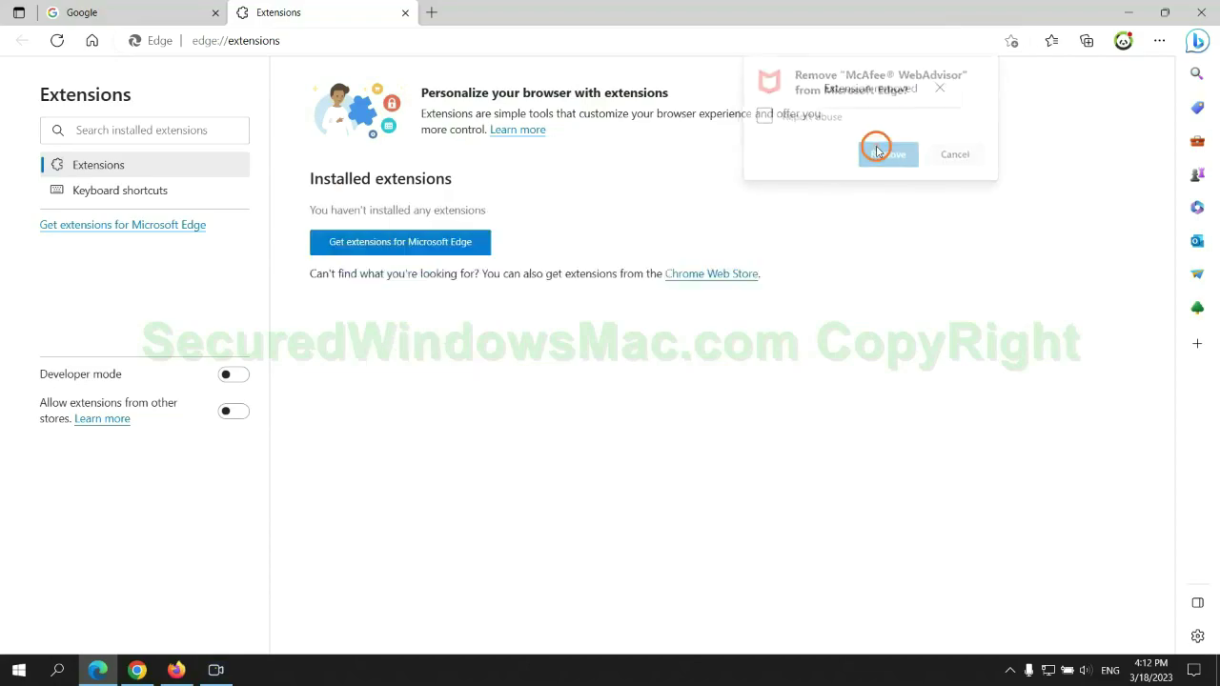
pyautogui.click(405, 12)
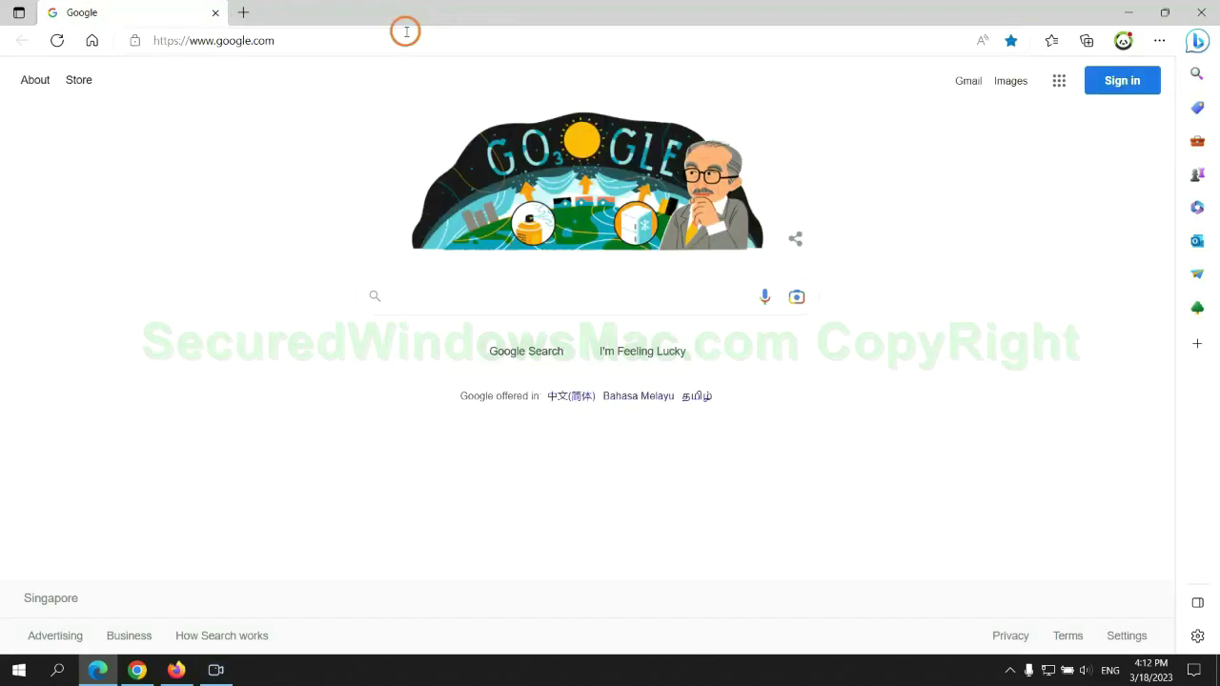
# Switch to Chrome, remove the Ecosia extension from the extensions page and close the uninstall feedback page
pyautogui.click(139, 672)
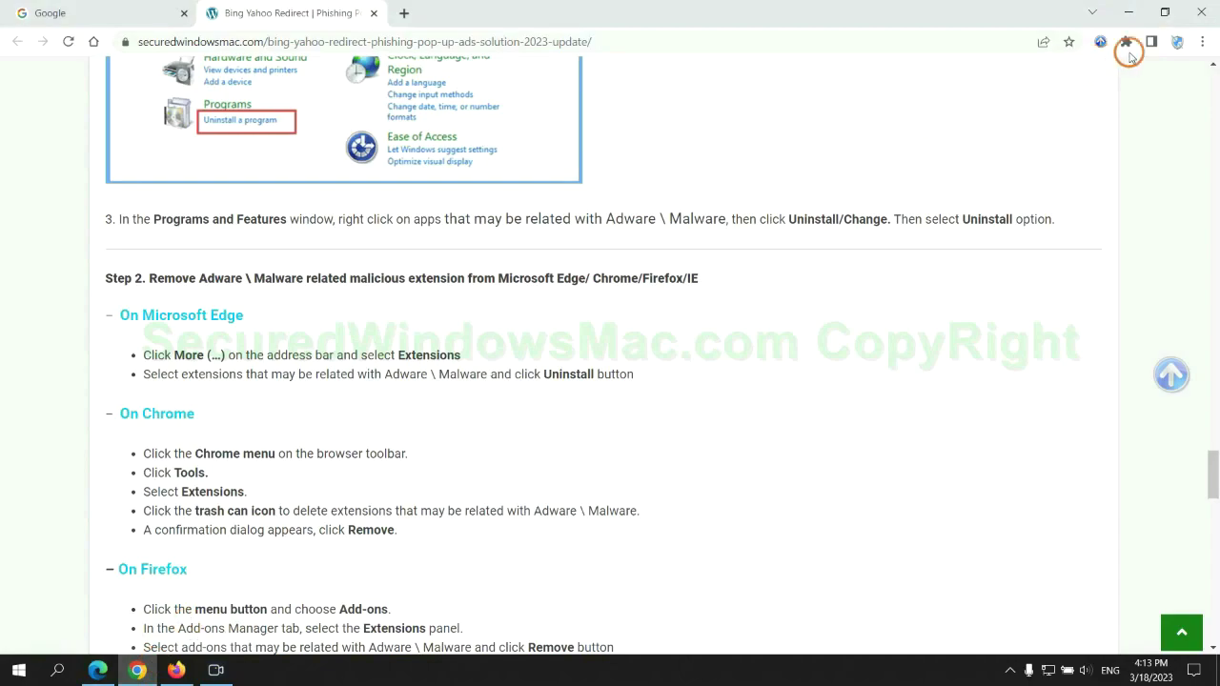
pyautogui.click(1126, 45)
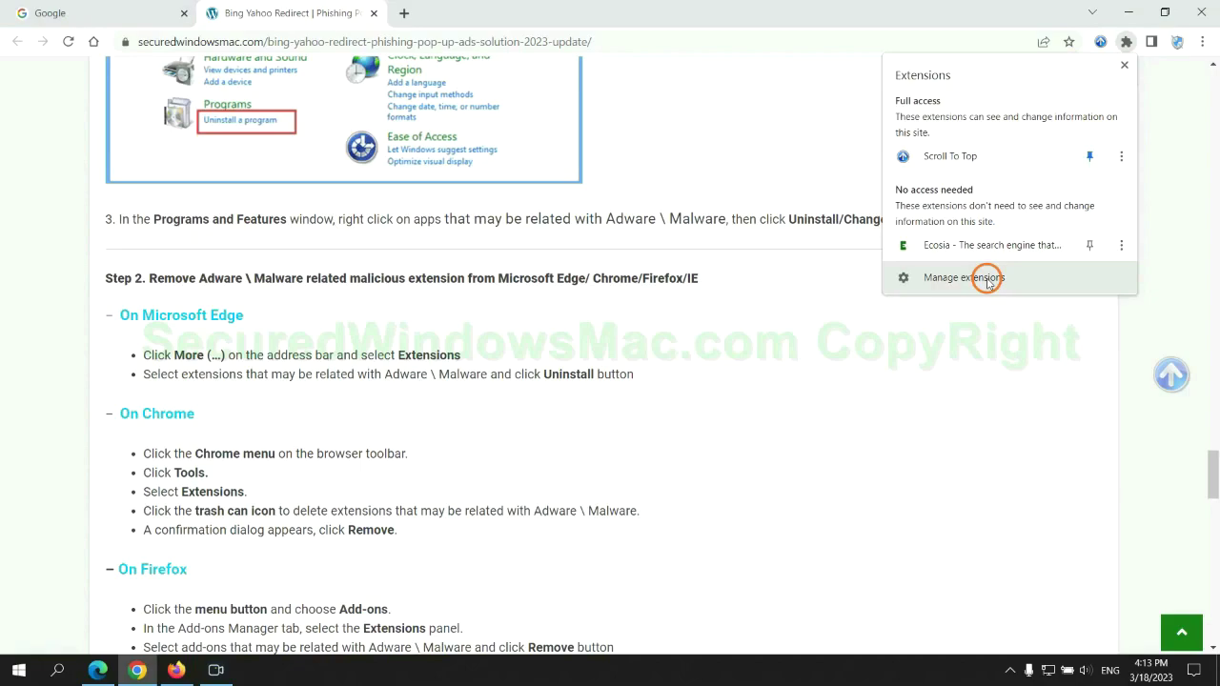
pyautogui.click(988, 281)
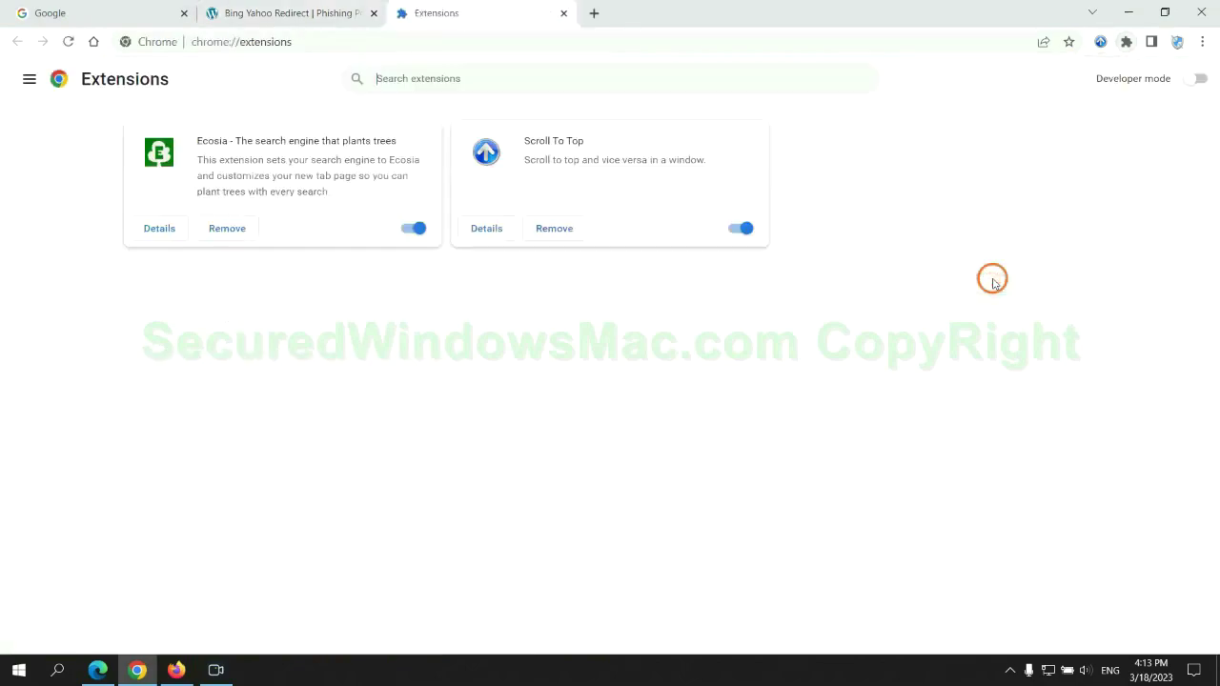
pyautogui.click(228, 230)
pyautogui.click(1013, 171)
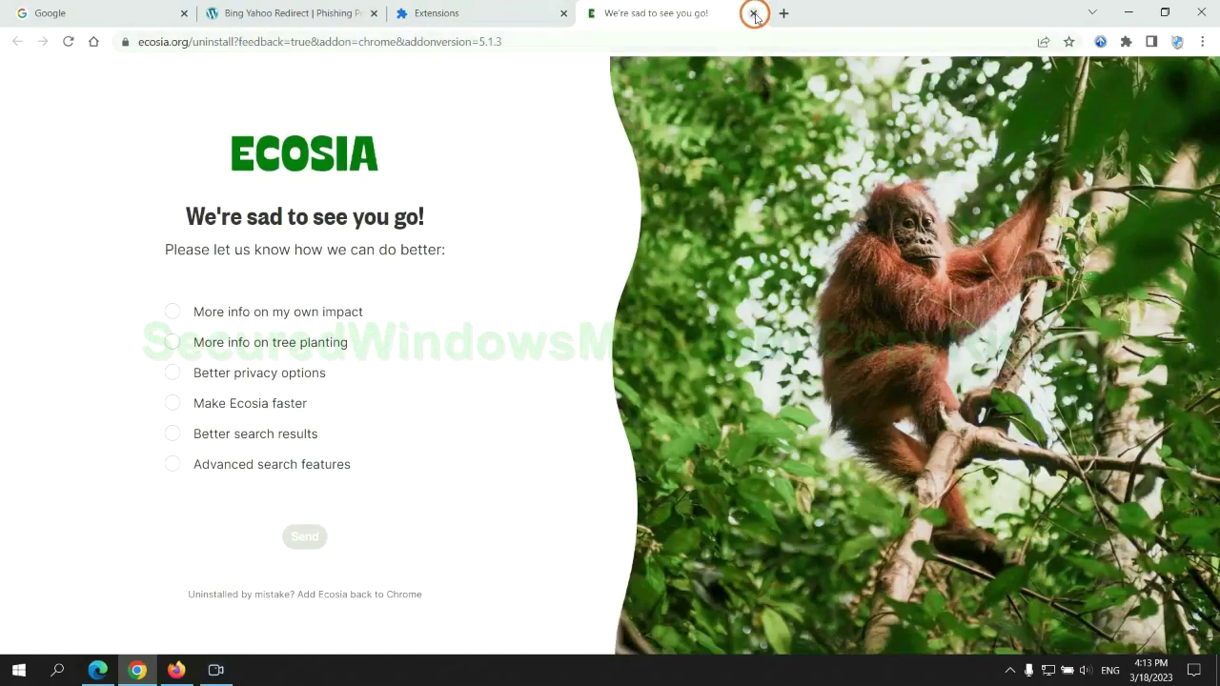
pyautogui.click(753, 12)
# Switch to Firefox and remove the Enhancer for YouTube add-on in the Add-ons Manager
pyautogui.click(176, 667)
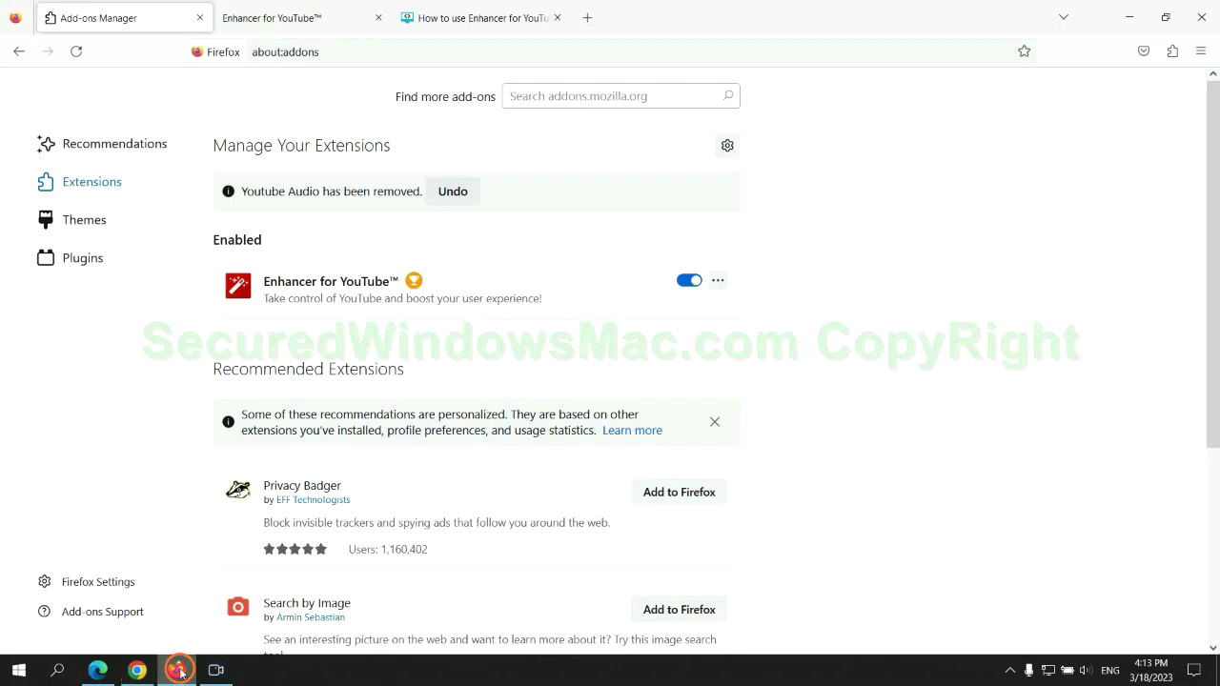
pyautogui.click(1171, 52)
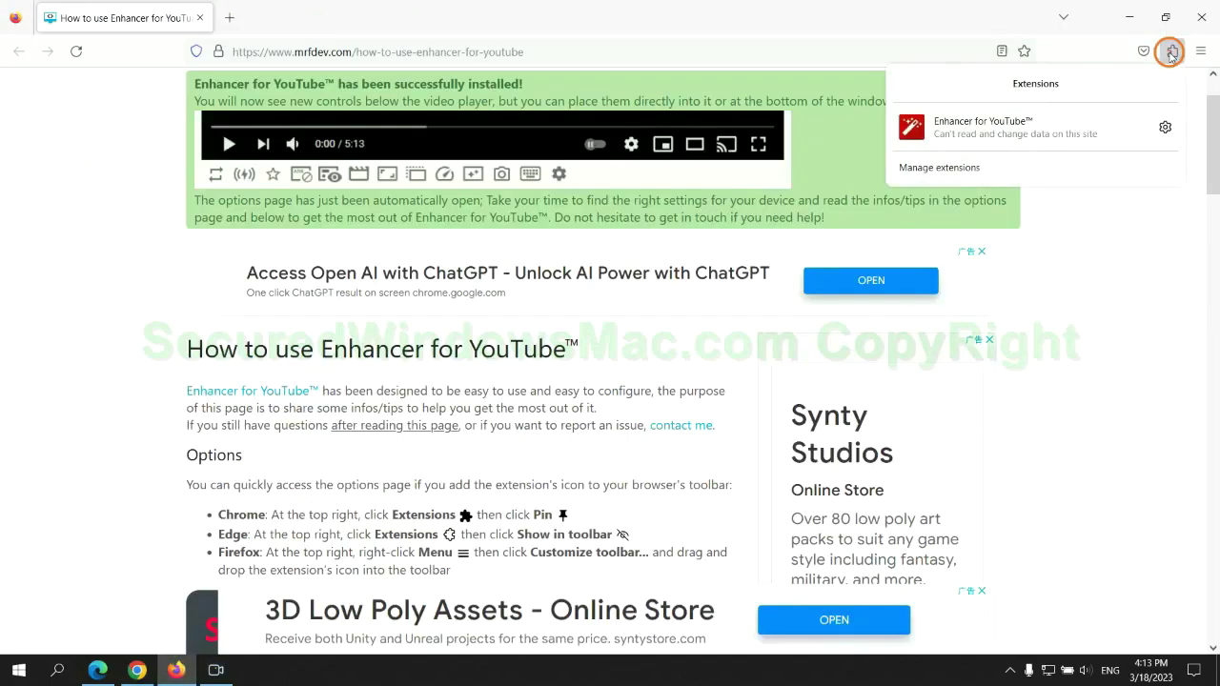
pyautogui.click(1051, 163)
pyautogui.click(717, 233)
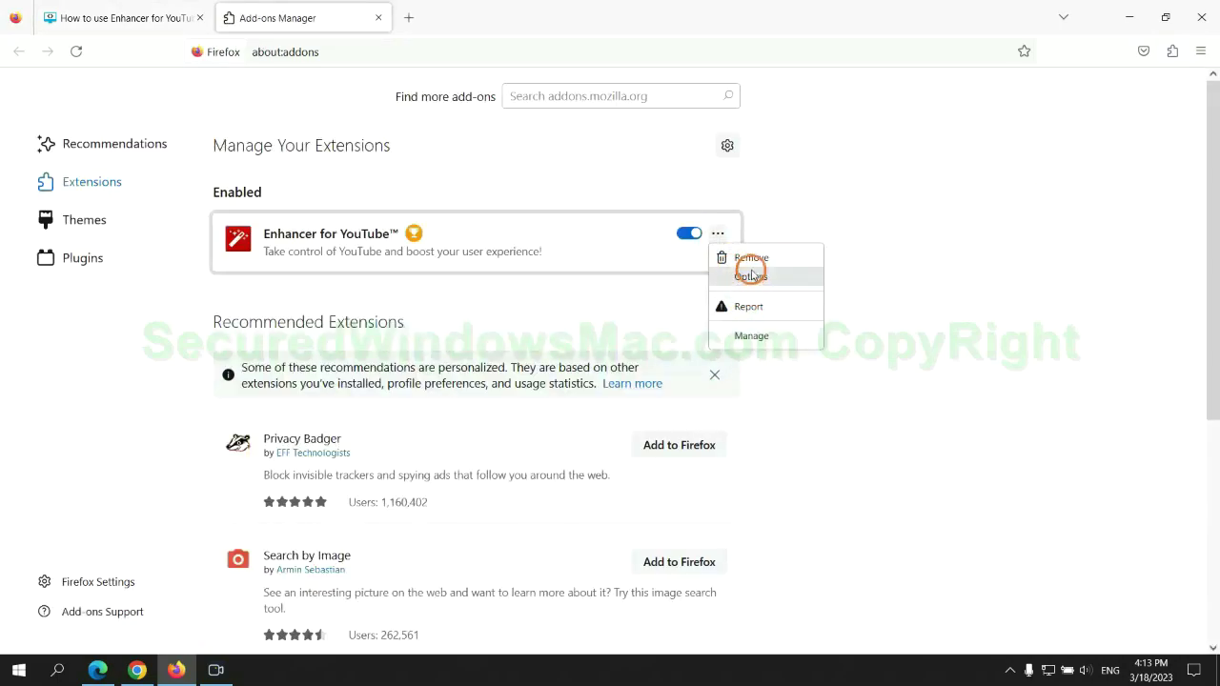
pyautogui.click(753, 259)
pyautogui.click(669, 143)
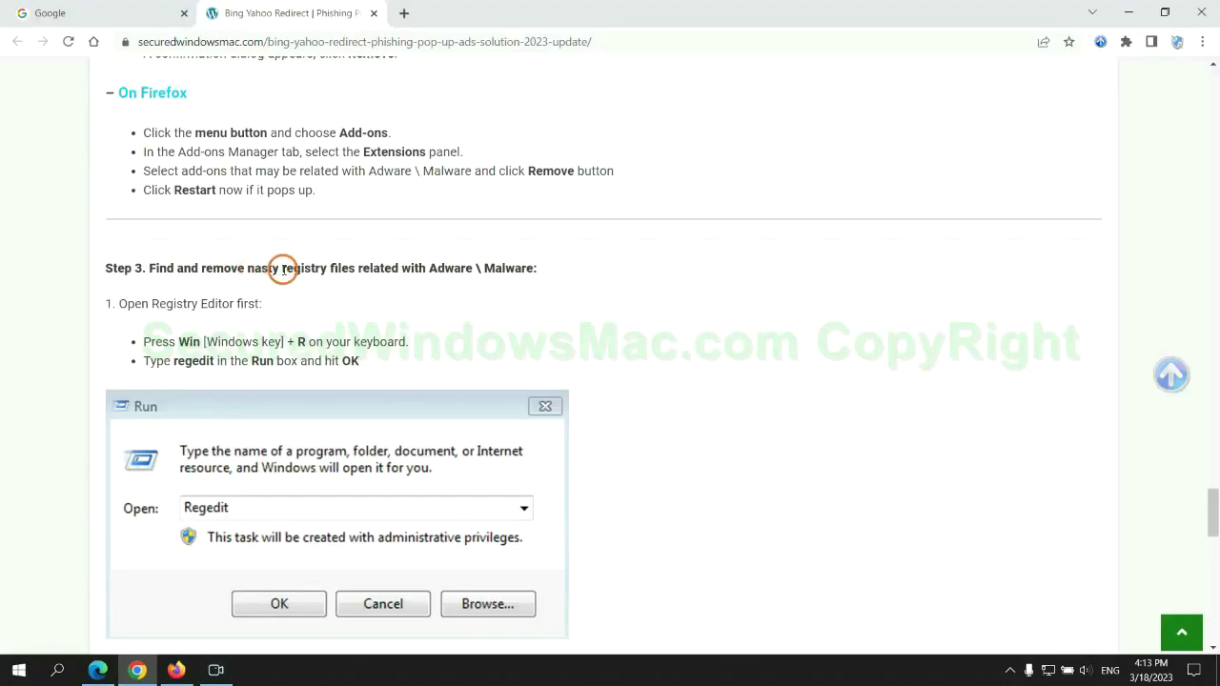
# Review Step 3 of the guide on nasty registry files, and launch "regedit" from the Run dialog
pyautogui.moveTo(283, 270); pyautogui.dragTo(355, 303)
pyautogui.click(354, 303)
pyautogui.scroll(-2, 355, 303)
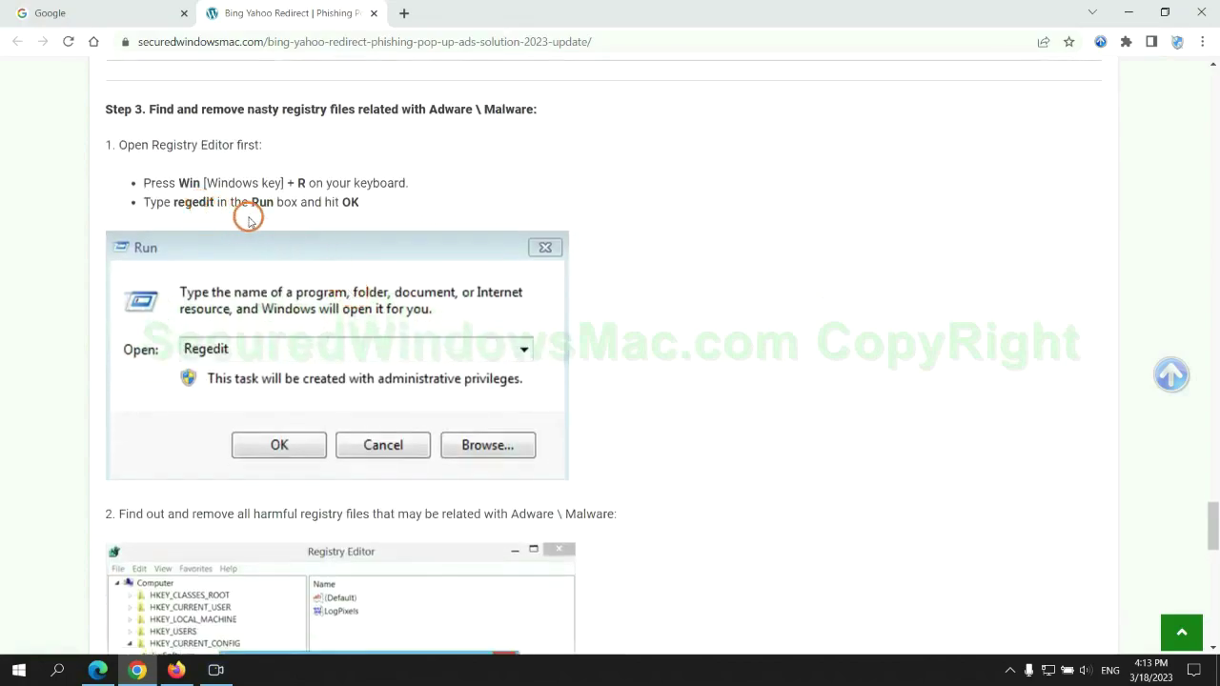
pyautogui.press('super+r')
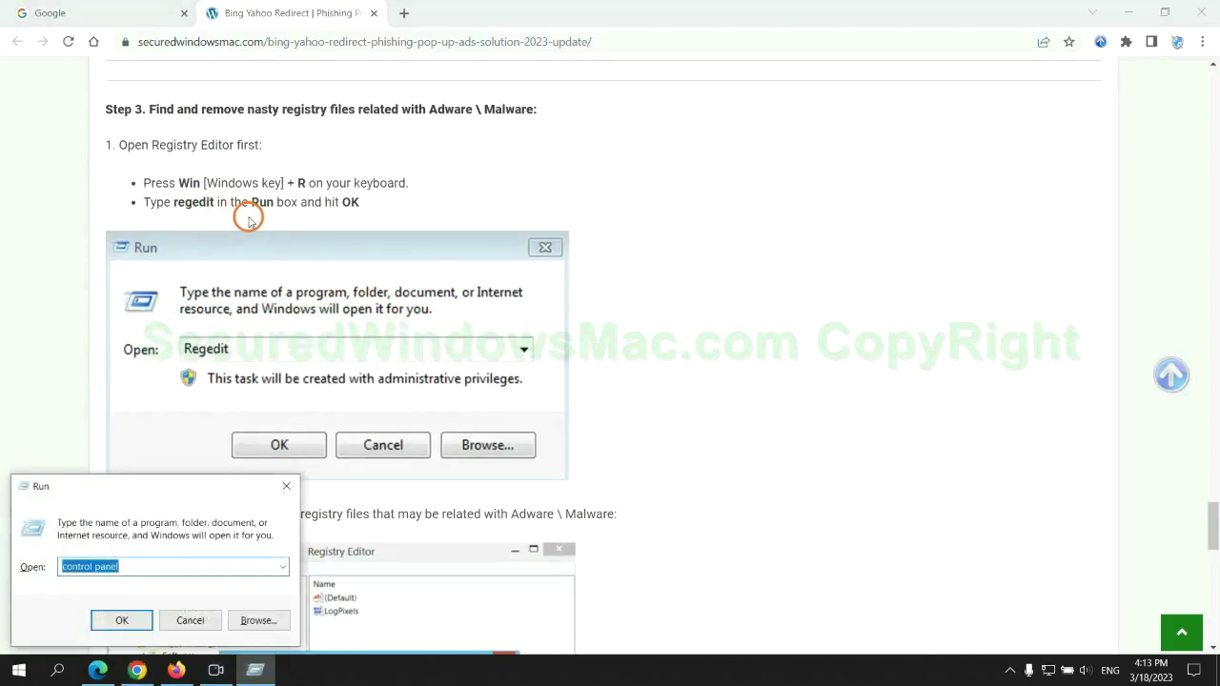
pyautogui.write('rege')
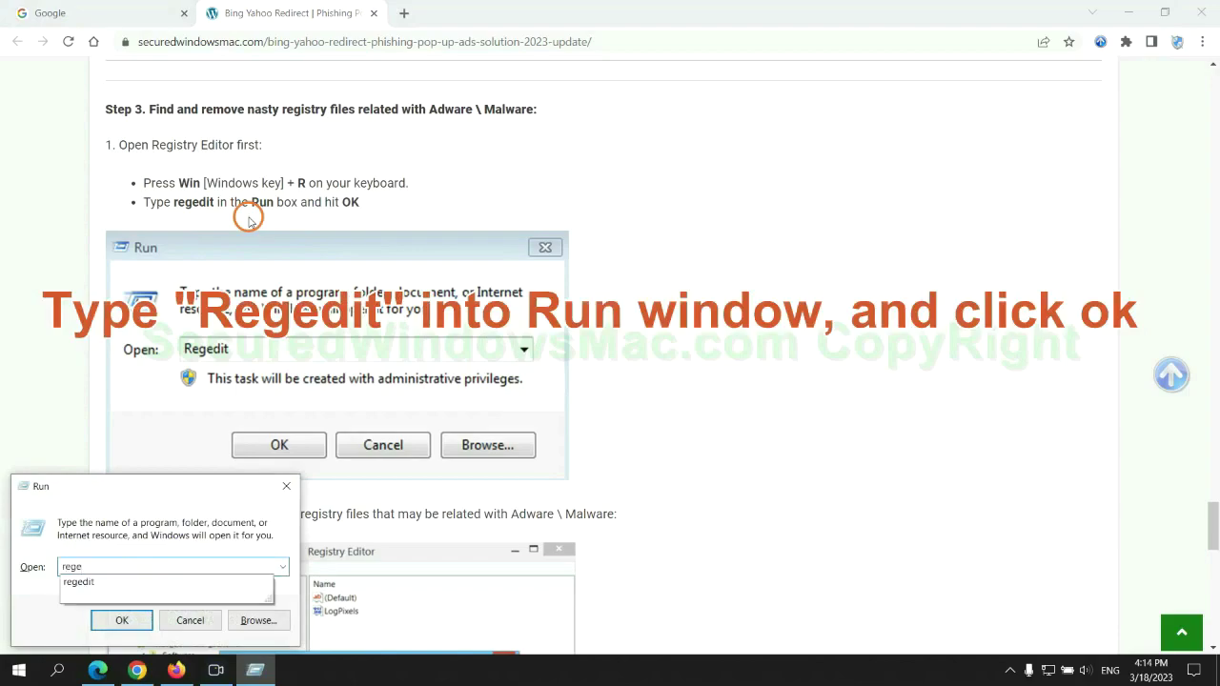
pyautogui.write('dit')
pyautogui.hotkey('ctrl', 'a')
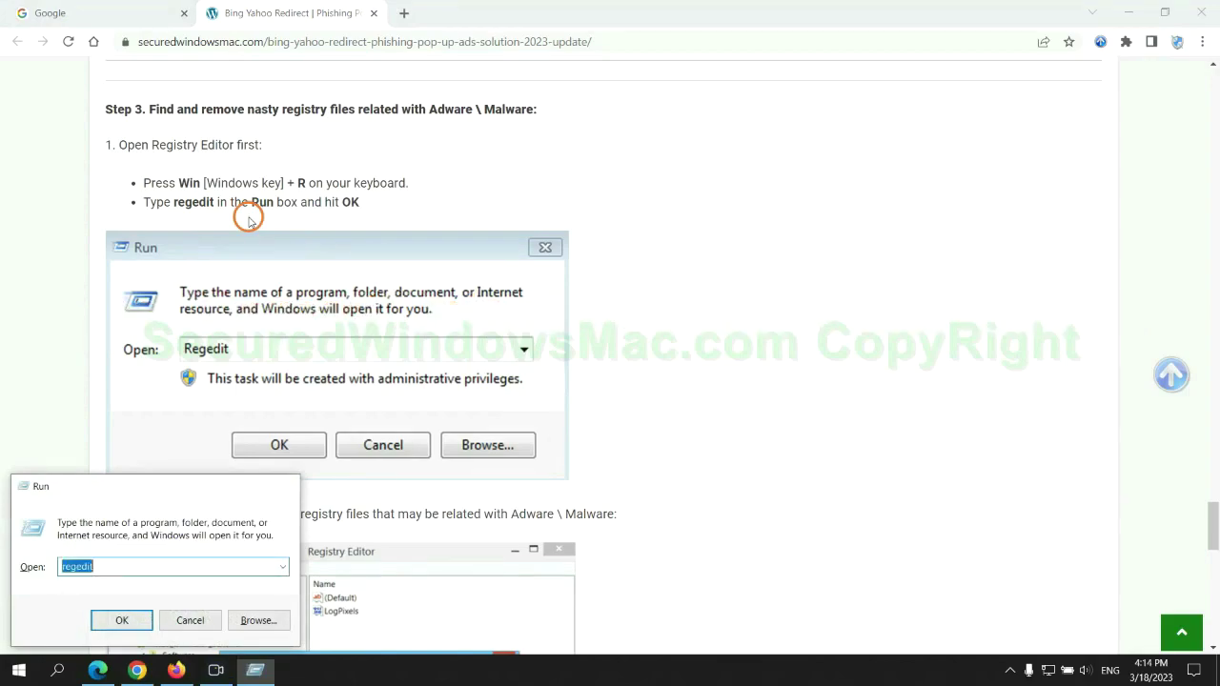
pyautogui.press('Return')
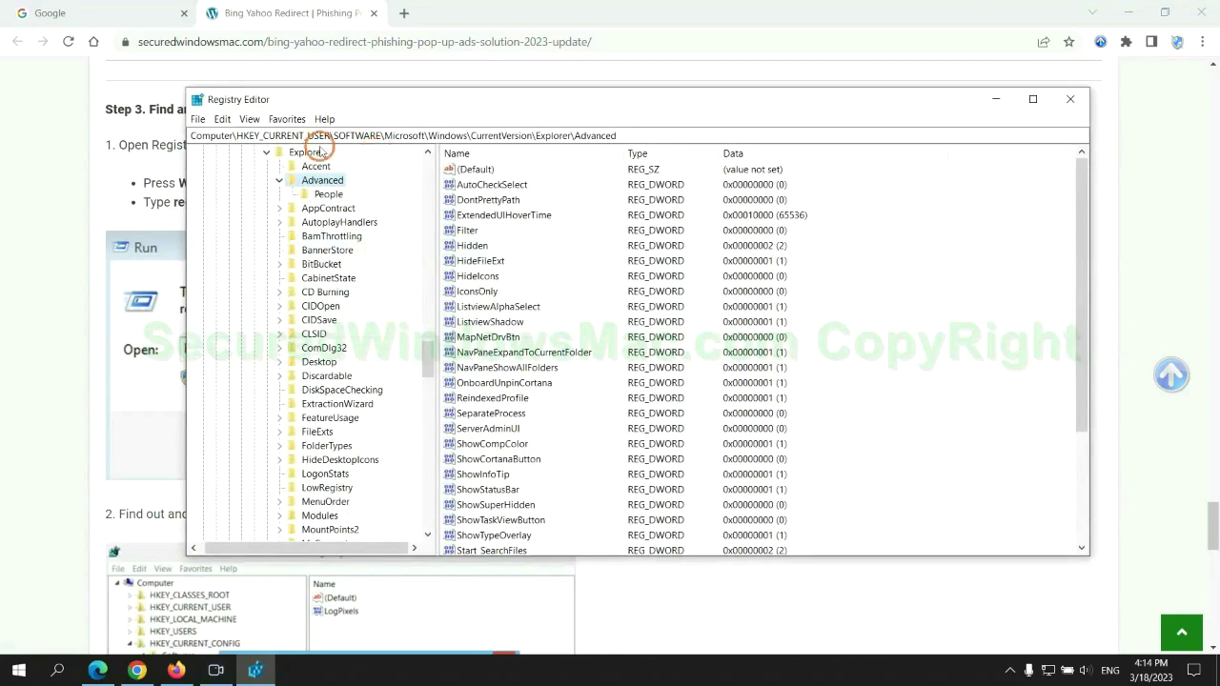
# Search the registry for "Apps" and bring up the context options for an entry
pyautogui.click(222, 119)
pyautogui.click(343, 230)
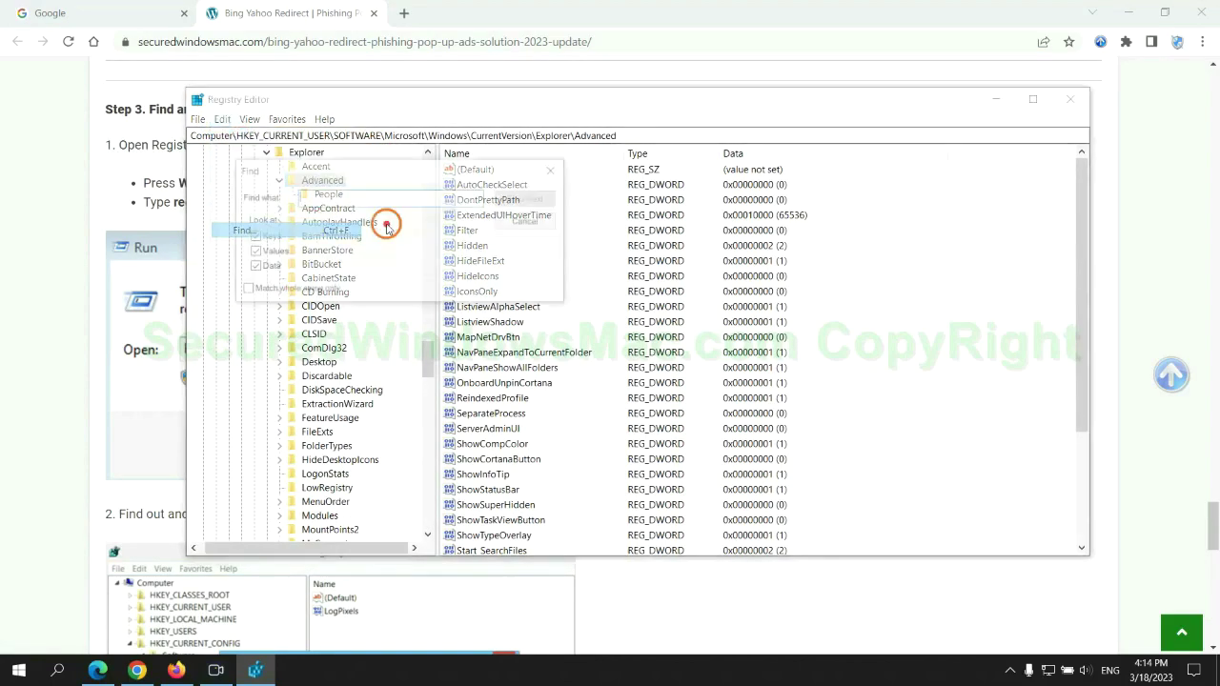
pyautogui.write('Apps')
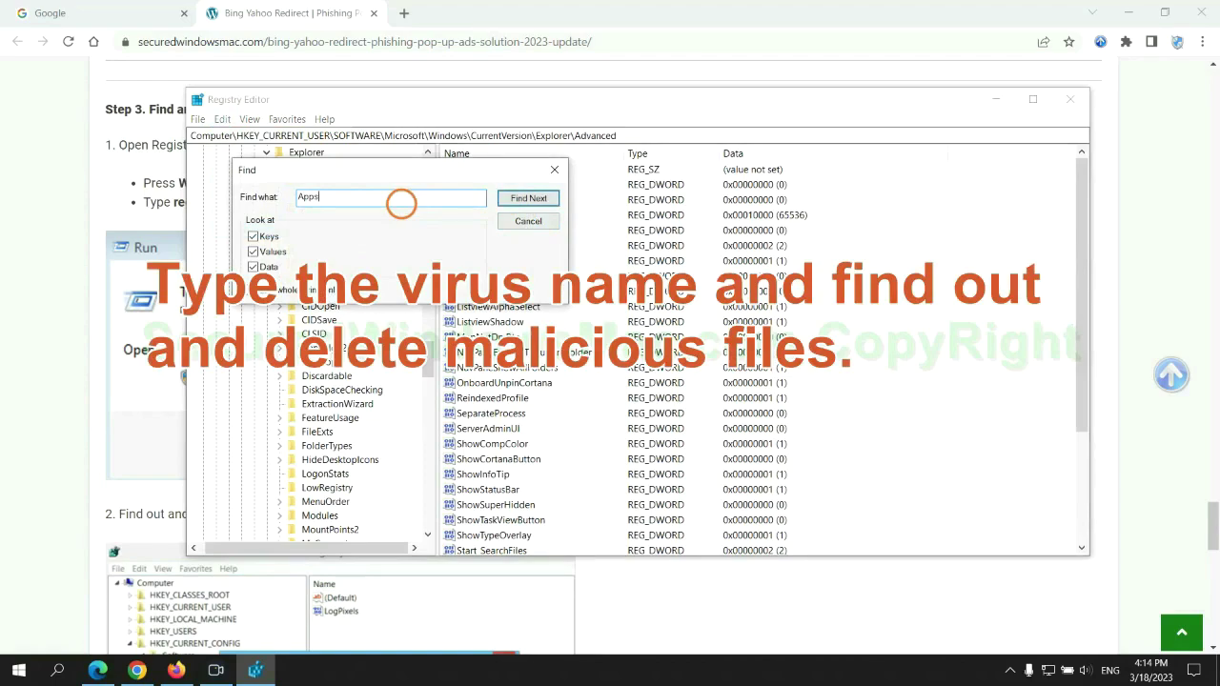
pyautogui.press('Return')
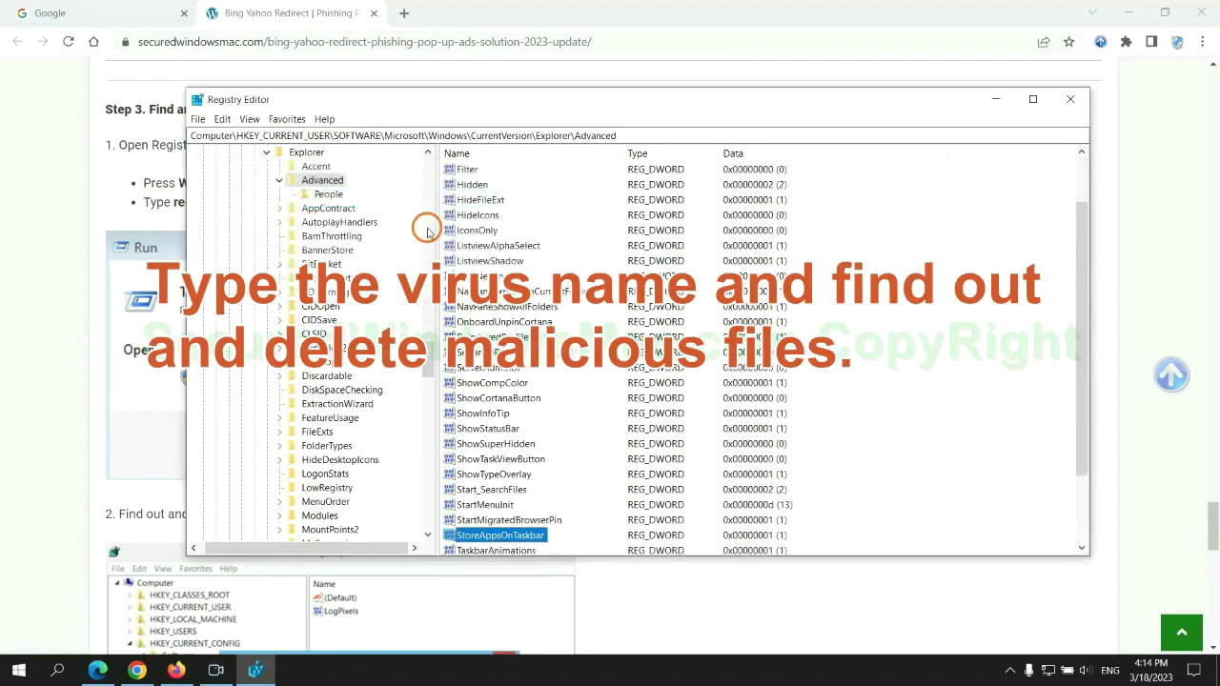
pyautogui.rightClick(553, 449)
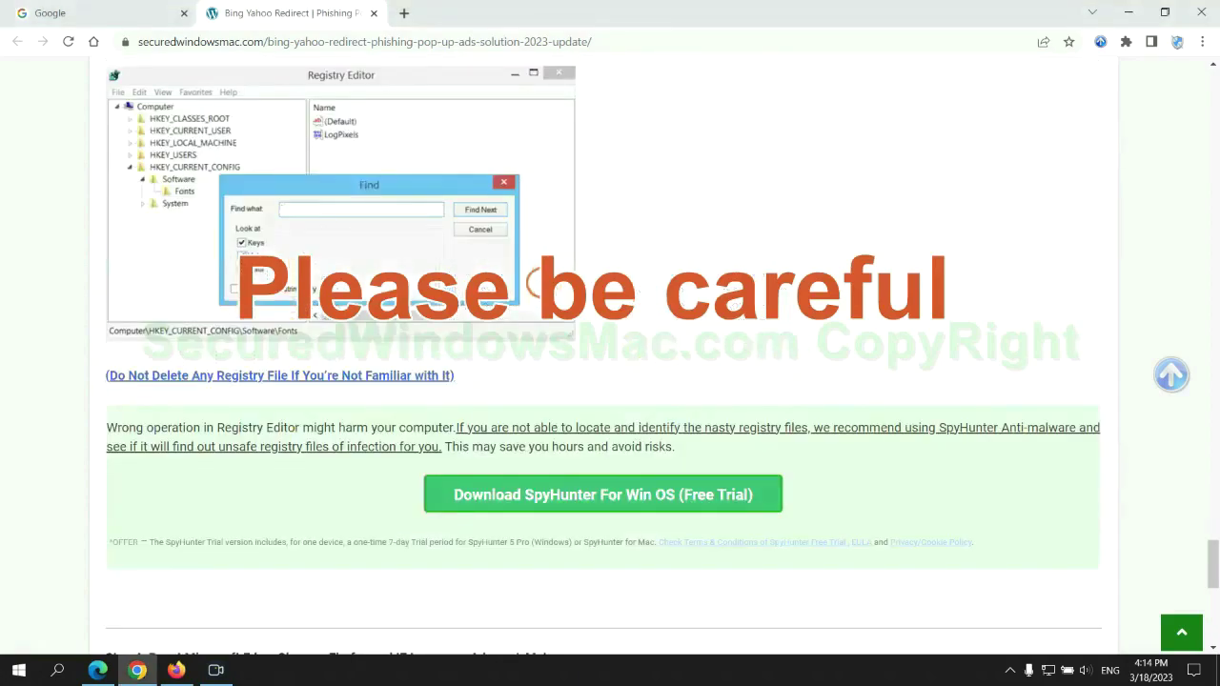
# Examine the guide's warning about deleting registry files and Step 4 on resetting Edge, Chrome, Firefox and IE
pyautogui.scroll(-1, 539, 285)
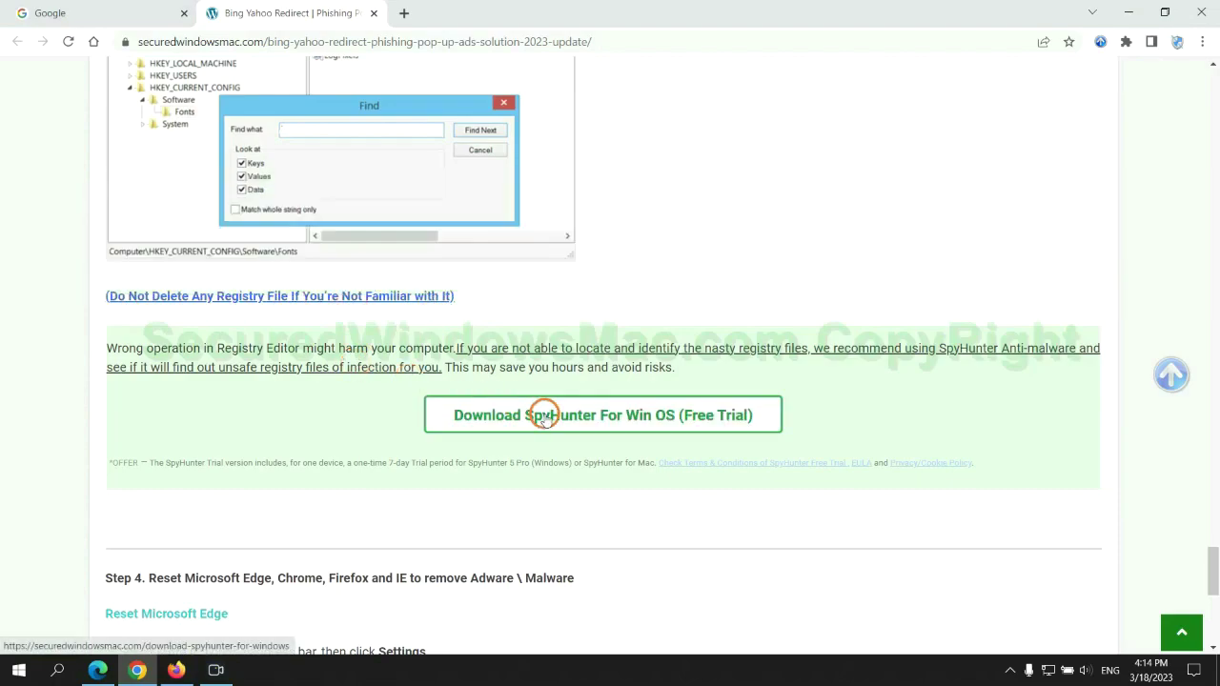
pyautogui.scroll(-6, 540, 414)
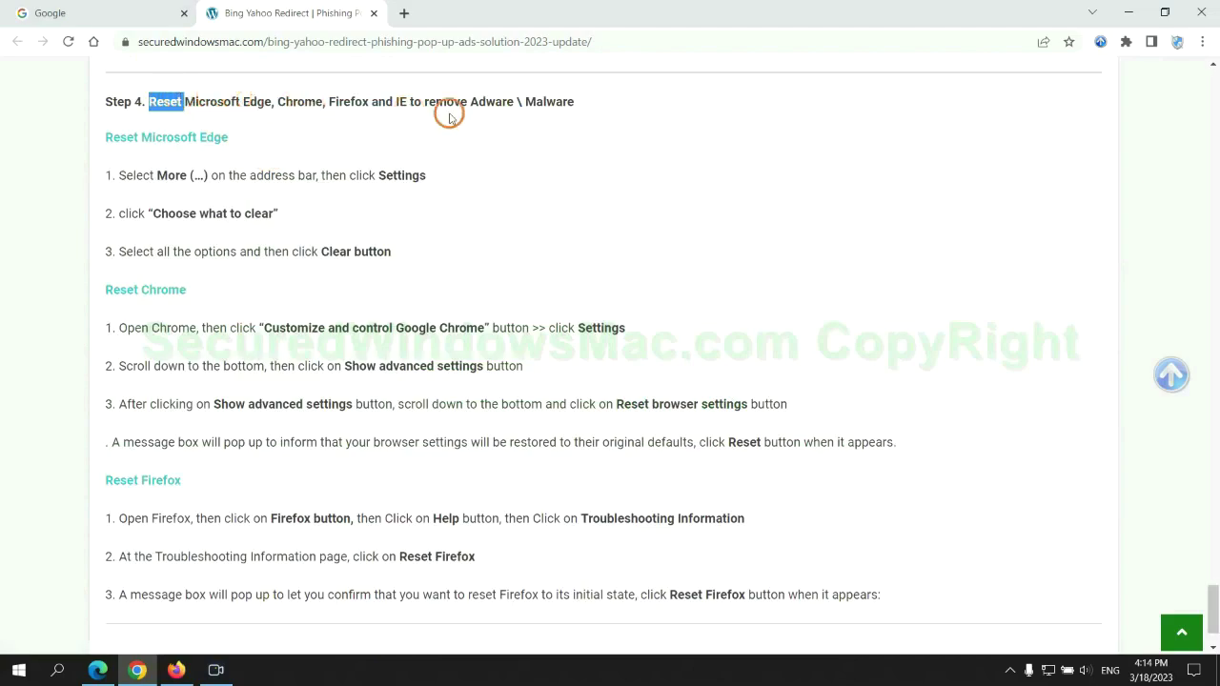
pyautogui.click(501, 121)
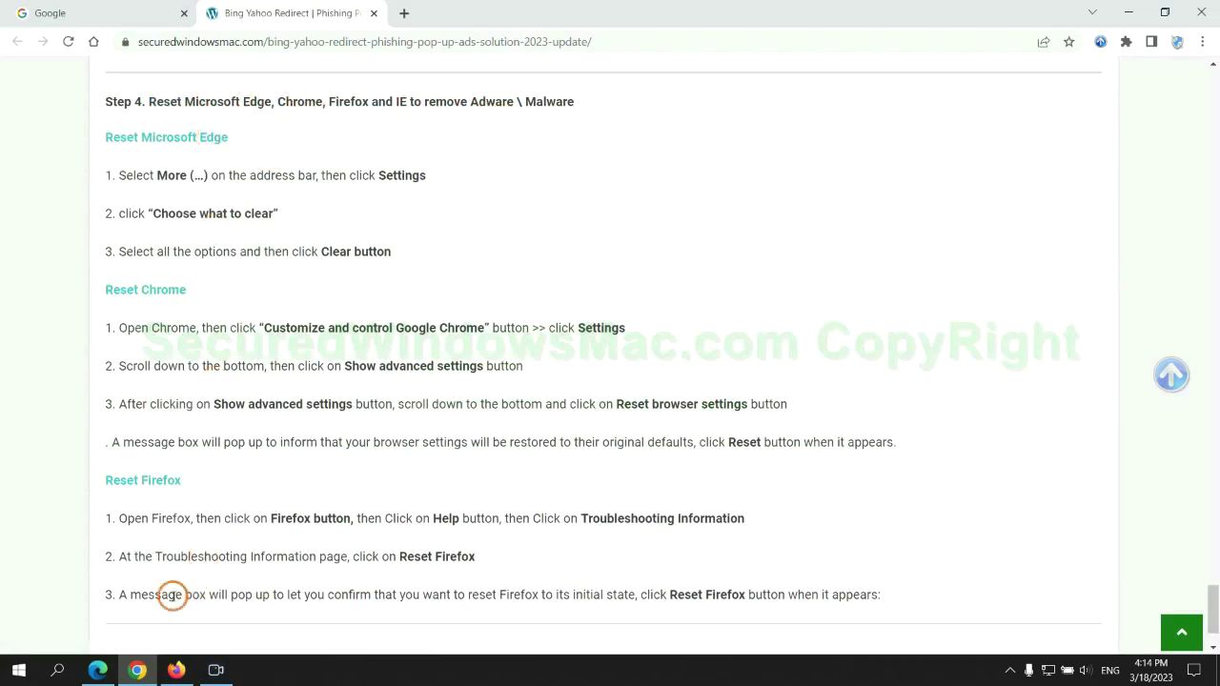
# Switch to Microsoft Edge and bring up the choices for clearing browsing data in the privacy settings
pyautogui.click(98, 670)
pyautogui.click(1156, 43)
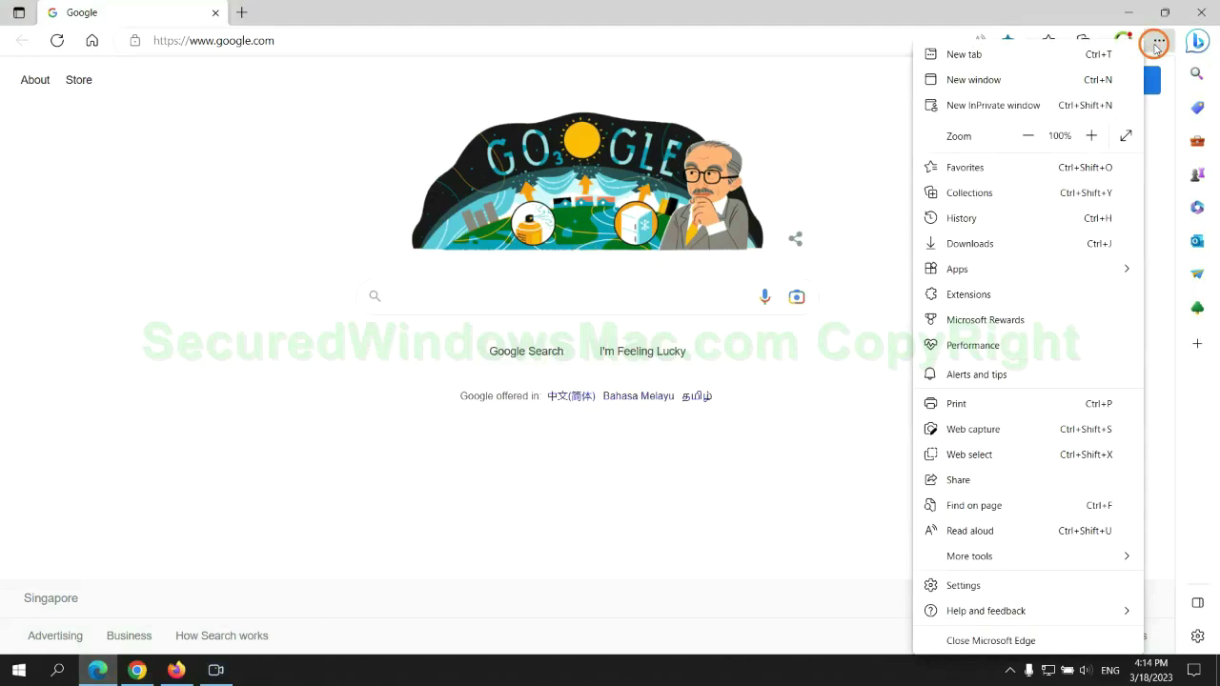
pyautogui.click(961, 585)
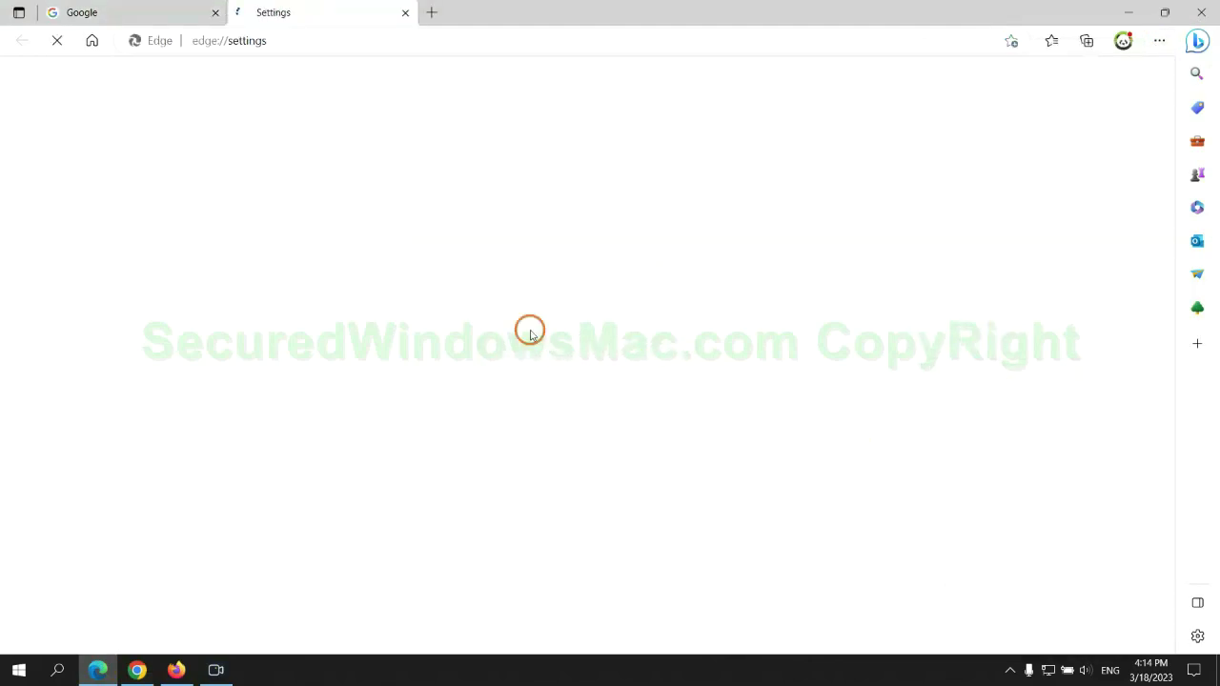
pyautogui.click(201, 196)
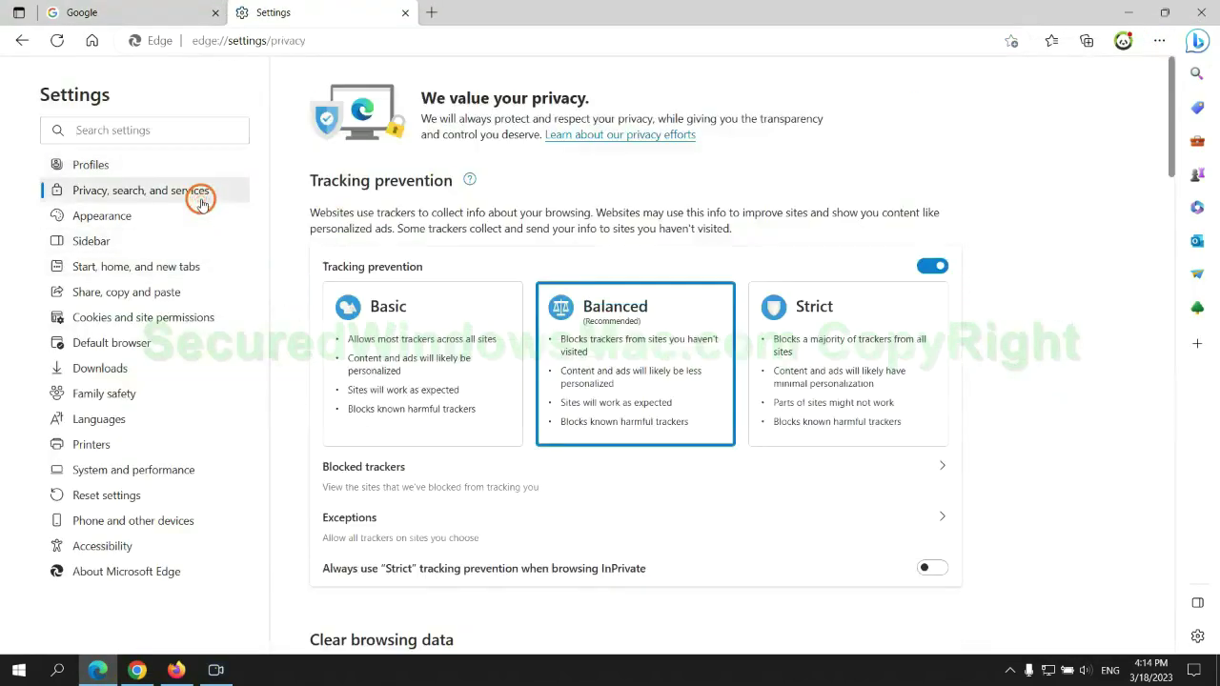
pyautogui.scroll(-3, 1006, 428)
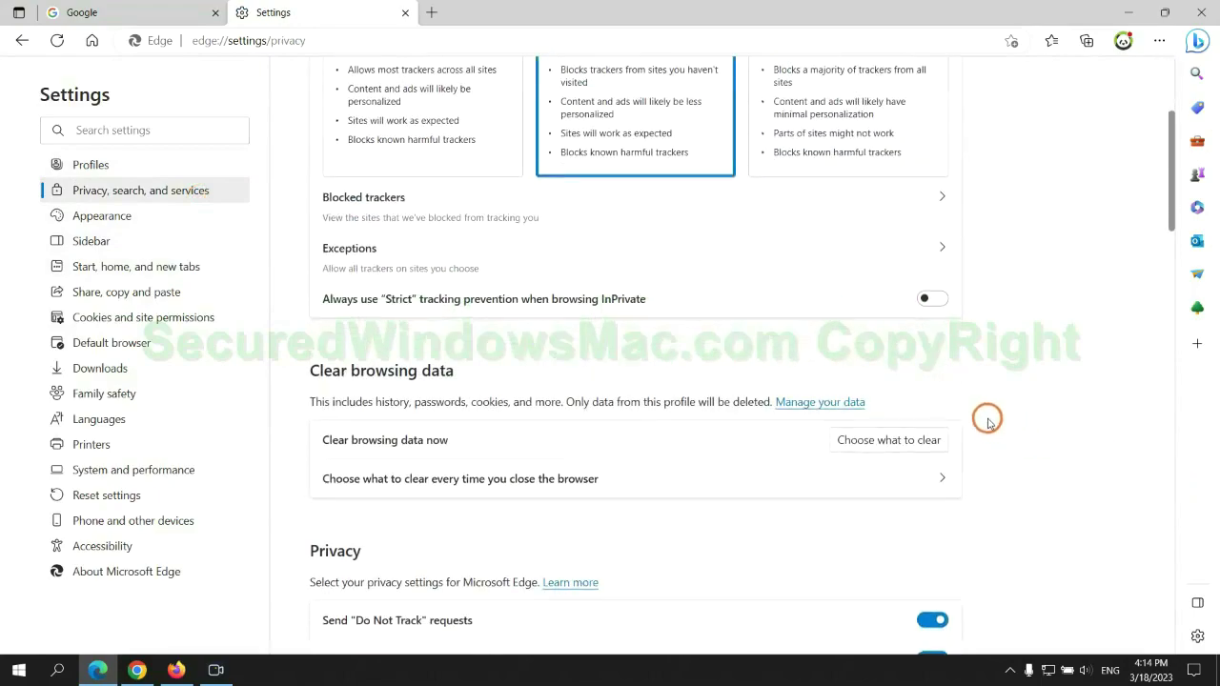
pyautogui.click(906, 444)
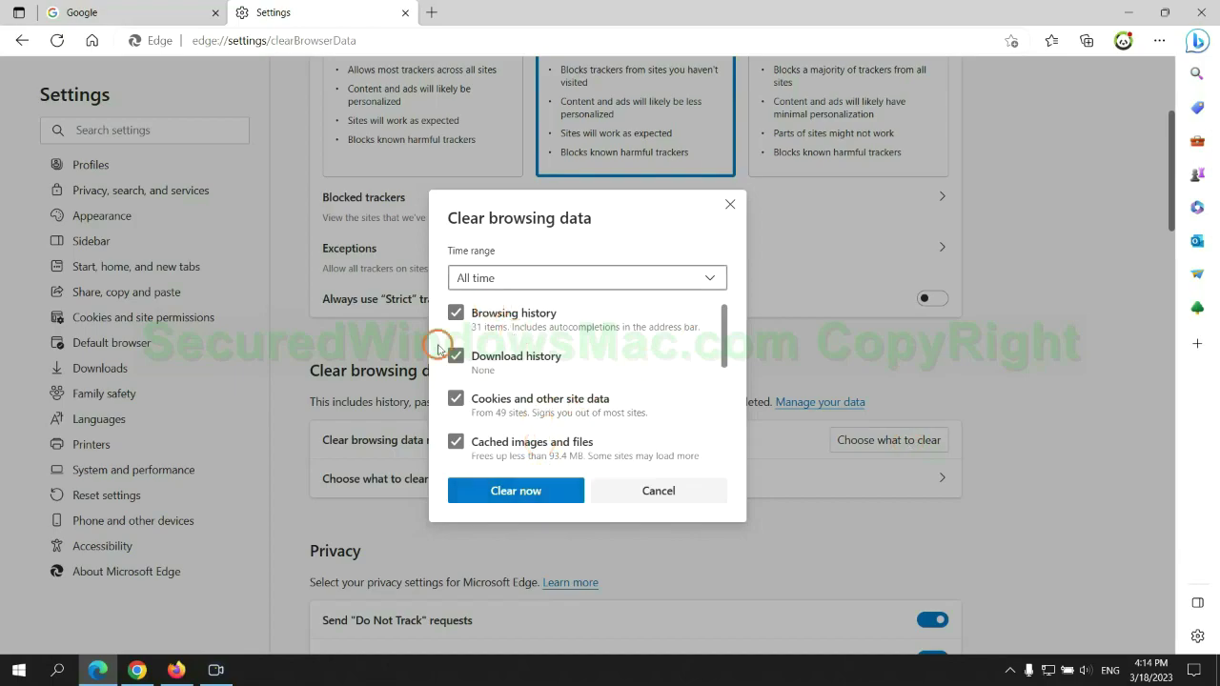
# Switch to Chrome, search its settings for "reset" and bring up the prompt for restoring settings to their original defaults
pyautogui.click(138, 671)
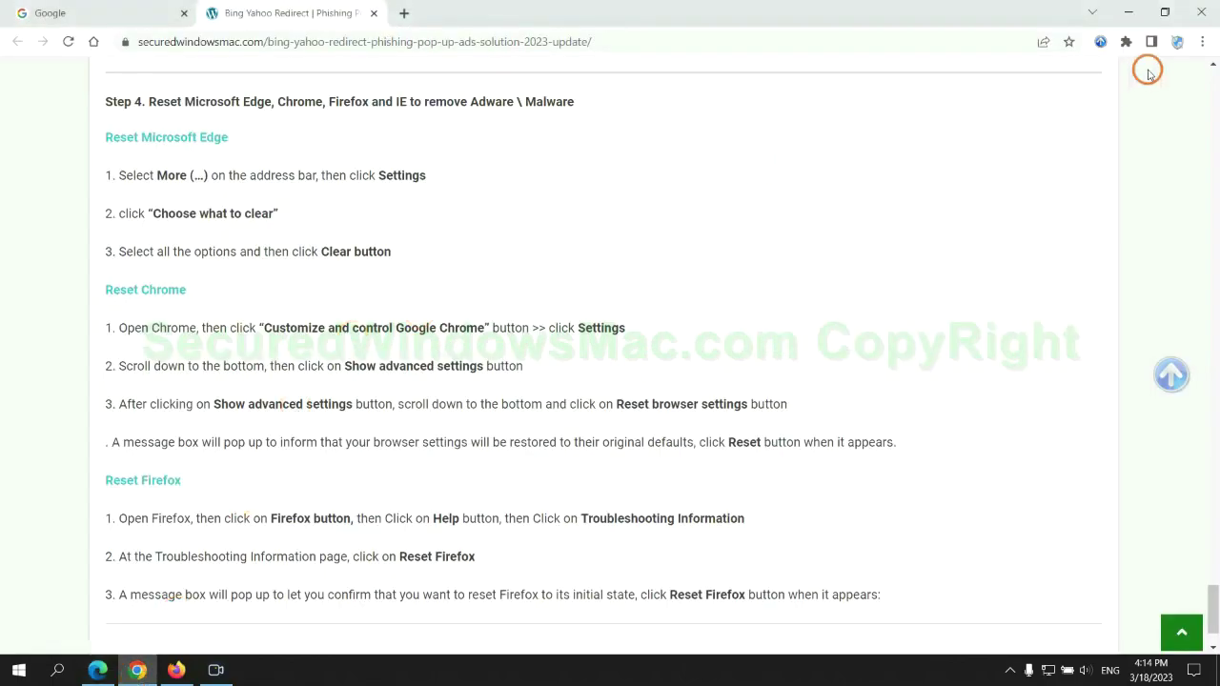
pyautogui.click(1200, 44)
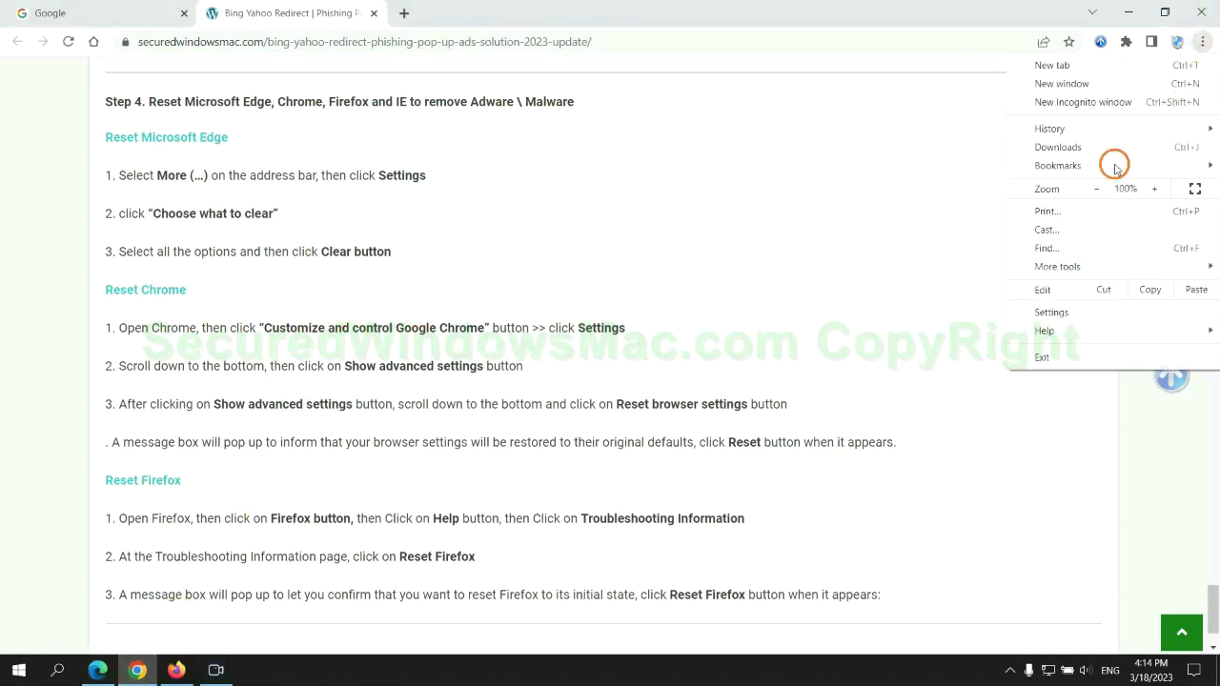
pyautogui.click(1058, 310)
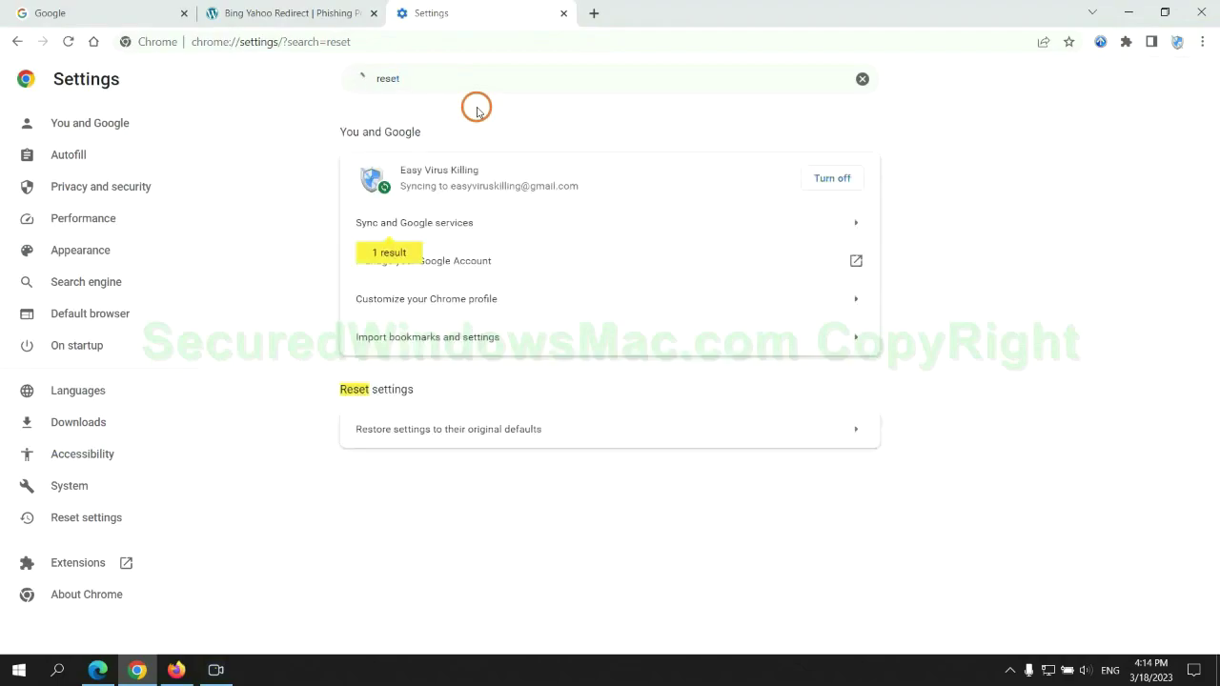
pyautogui.click(636, 428)
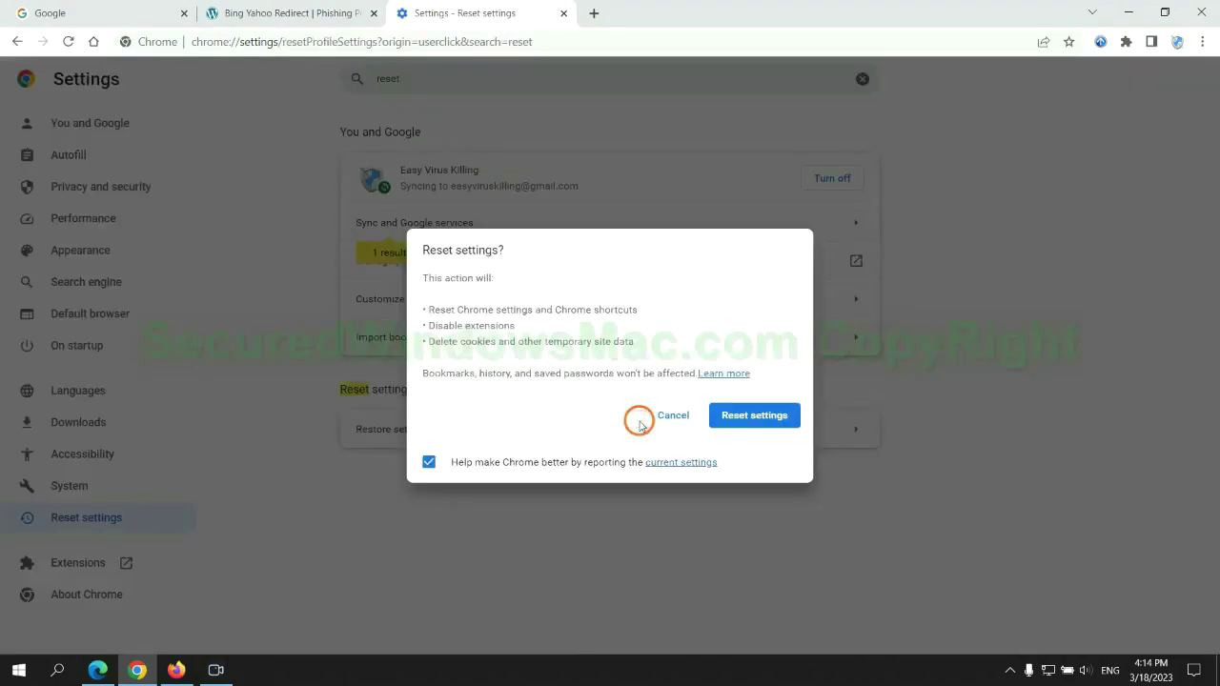
# Switch to Firefox, go to Troubleshooting Information and bring up the prompt for refreshing Firefox to its default settings
pyautogui.click(176, 670)
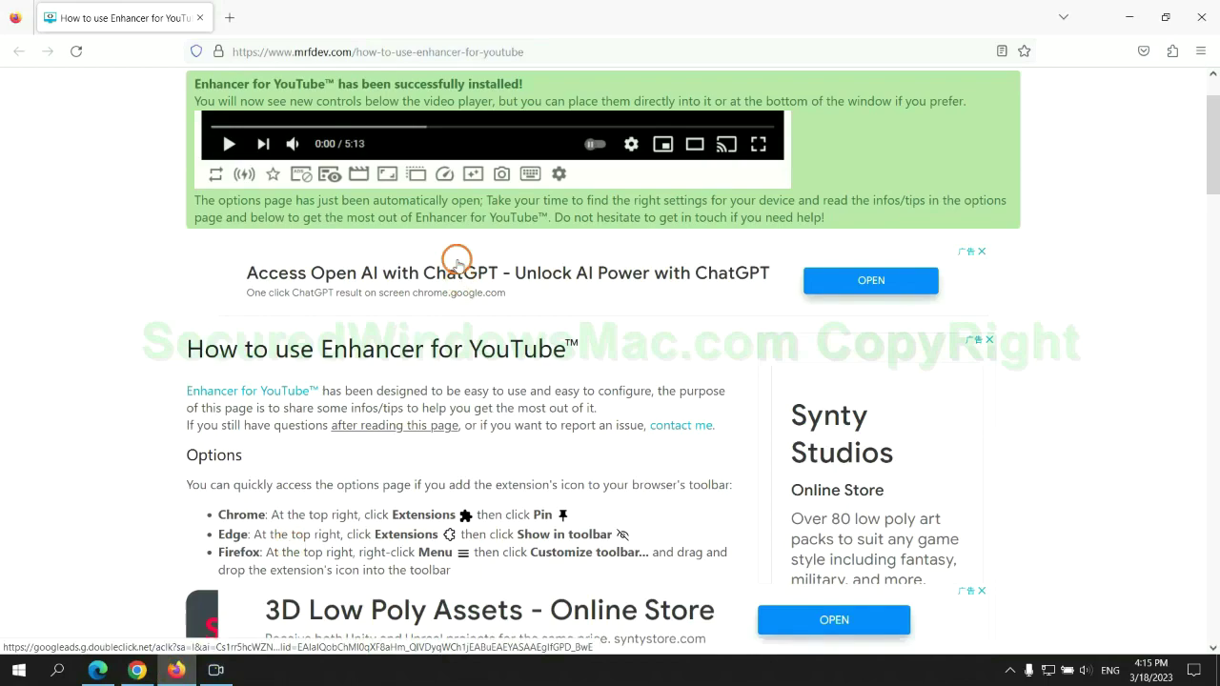
pyautogui.click(1201, 50)
pyautogui.click(1037, 489)
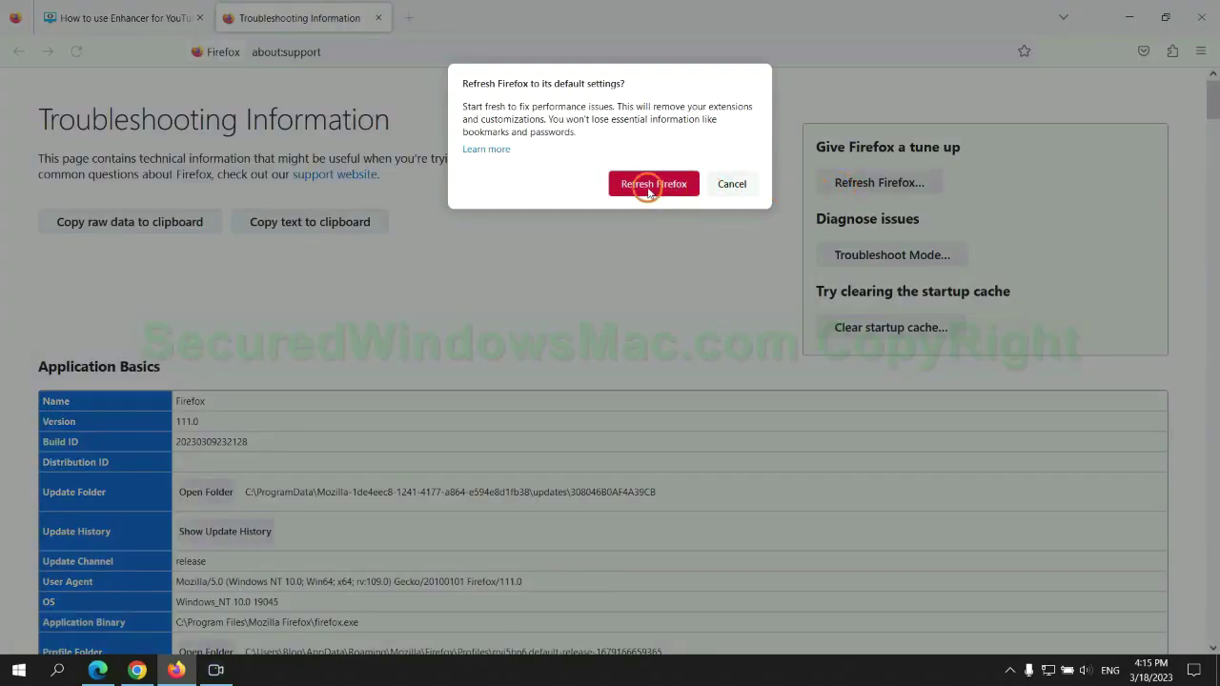
# Return to the guide in Chrome and highlight the start of its closing note on scanning the PC with SpyHunter
pyautogui.click(137, 670)
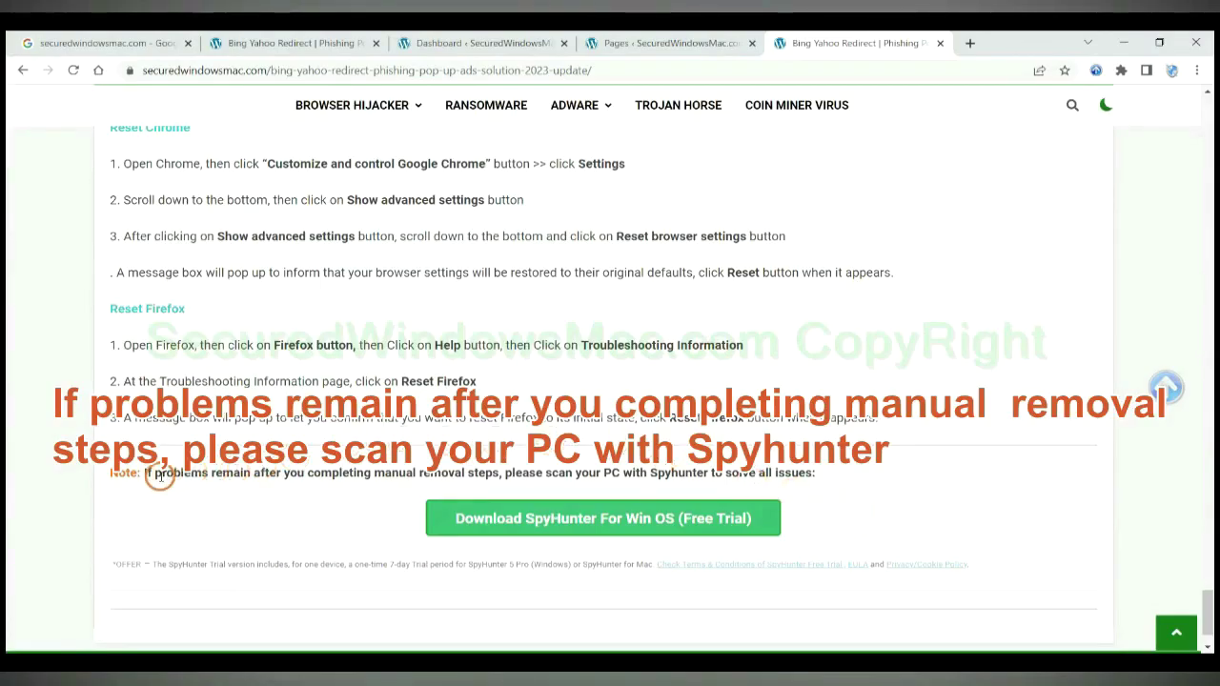
pyautogui.moveTo(143, 474); pyautogui.dragTo(261, 477)
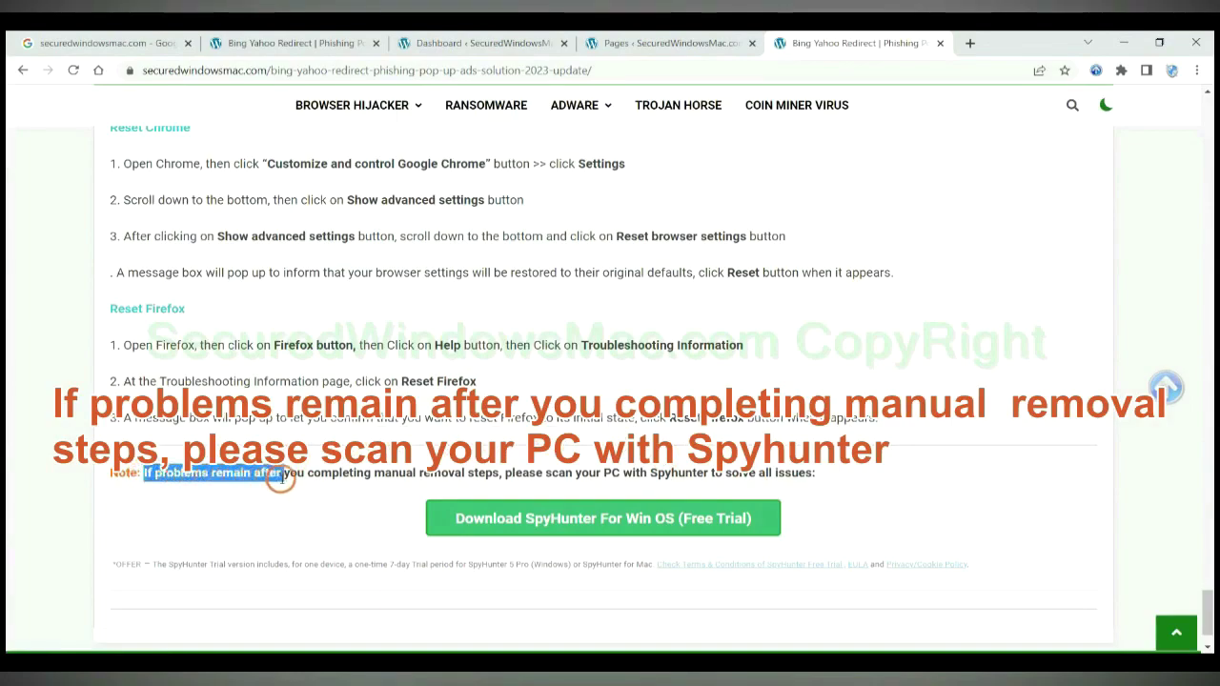